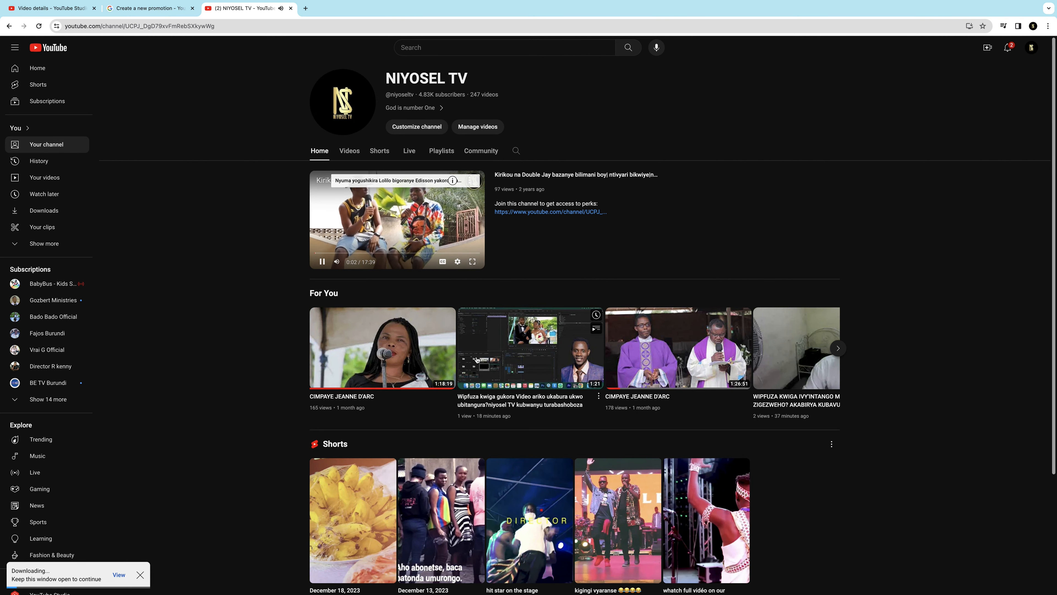
# Step: Look through the YouTube channel's home page down to the Videos row and browse further along that row
pyautogui.scroll(-4, 477, 360)
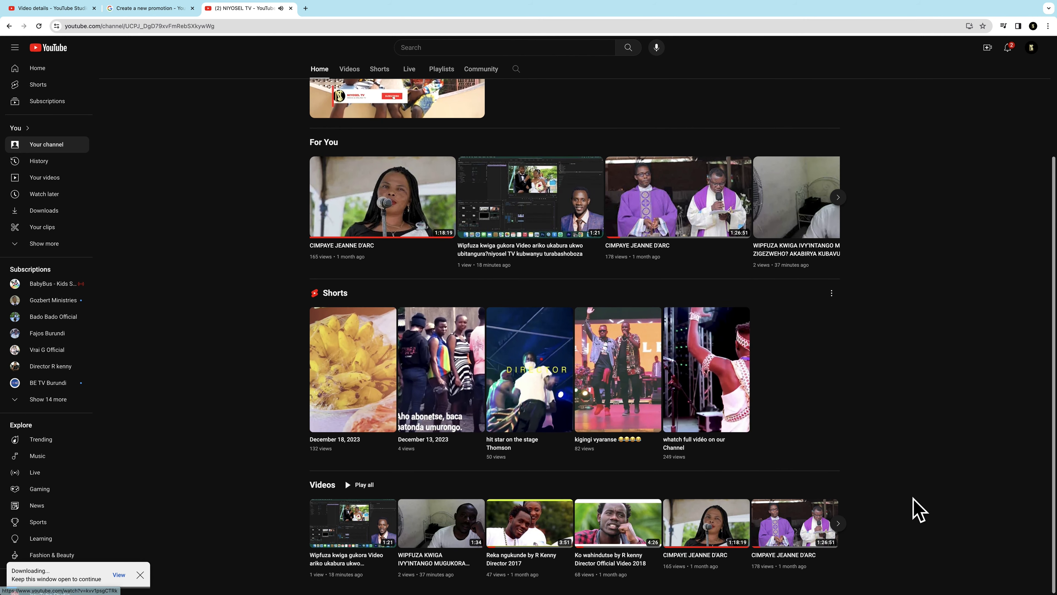
pyautogui.click(839, 523)
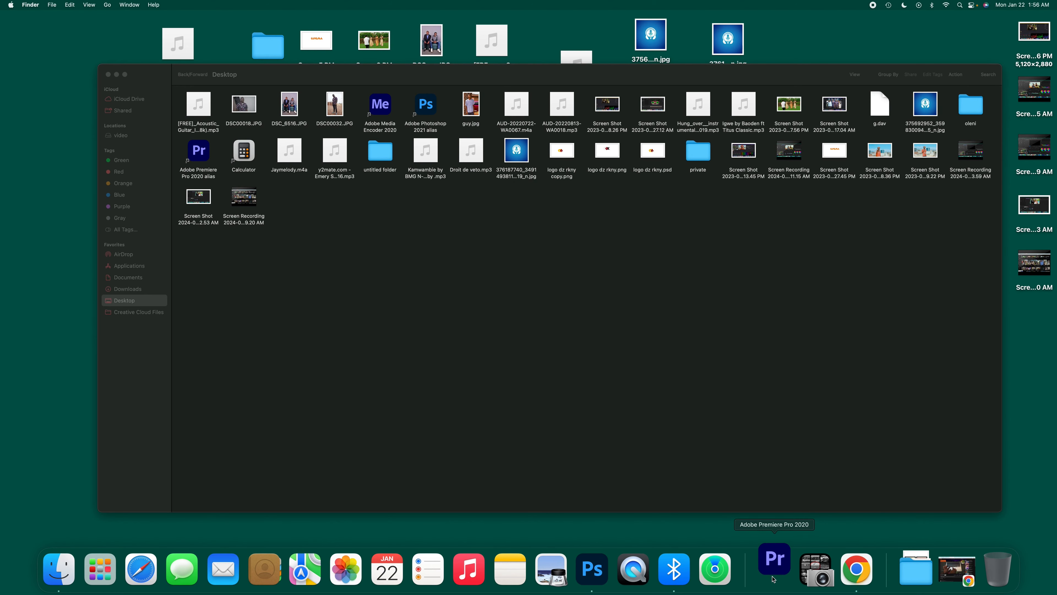
# Step: Open Adobe Premiere Pro 2020, preview the clip 20231223_230224.mp4 in QuickTime Player, and bring the Premiere Pro project to the front
pyautogui.click(772, 577)
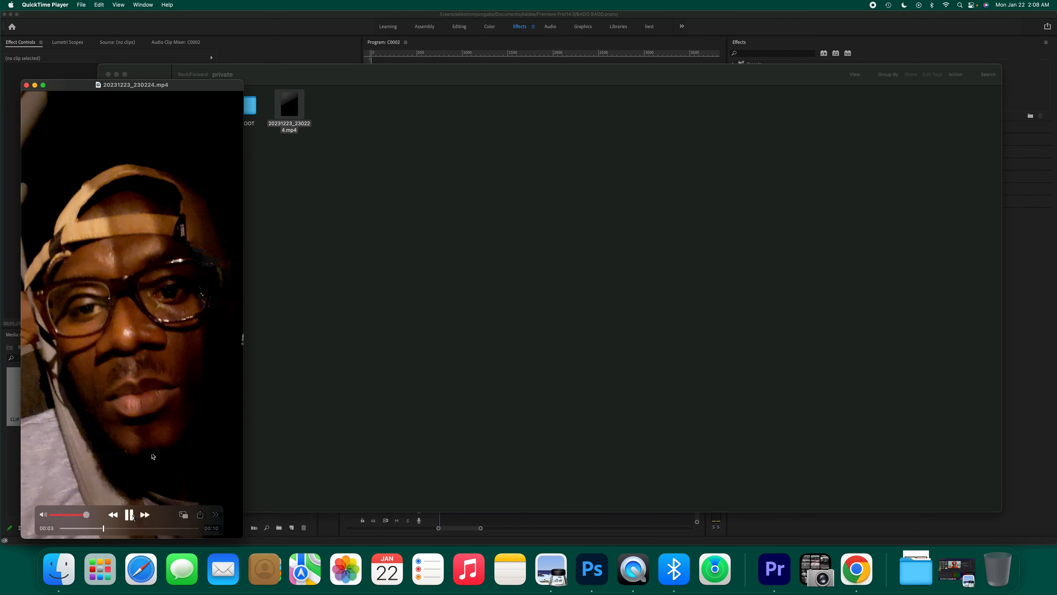
pyautogui.press('space')
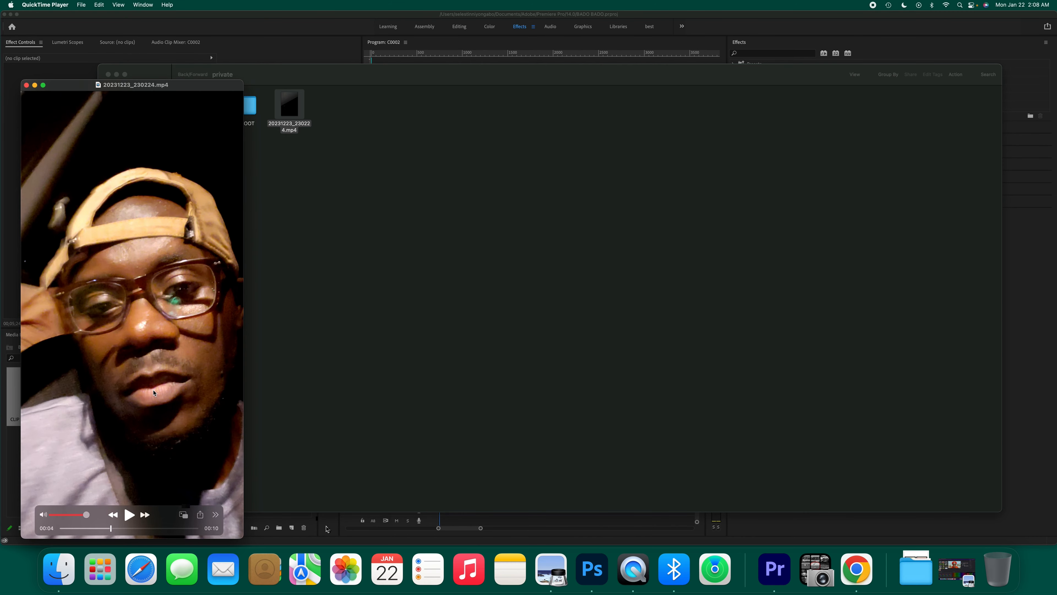
pyautogui.press('space')
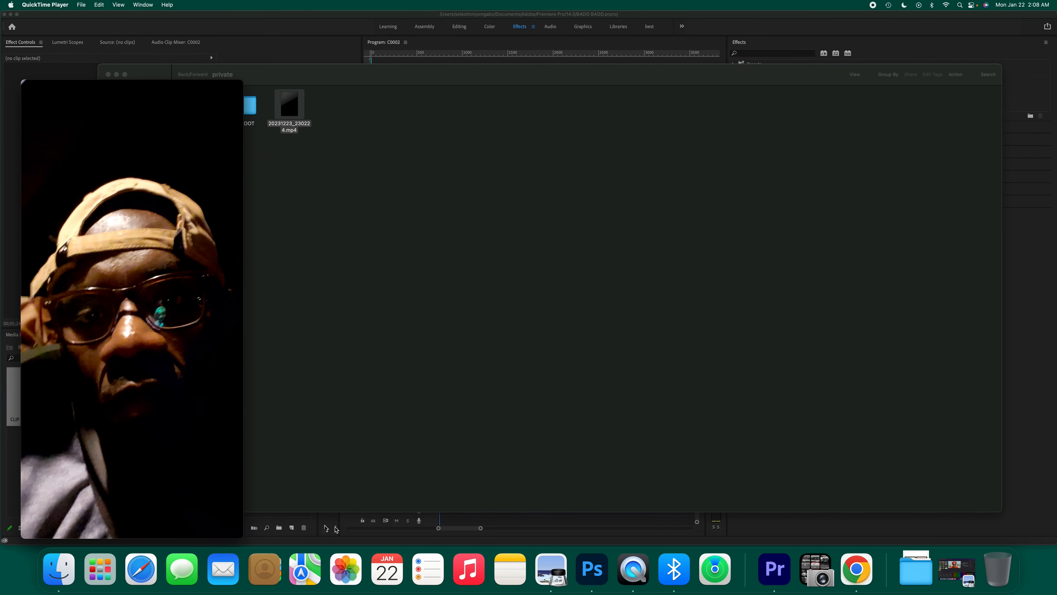
pyautogui.click(327, 525)
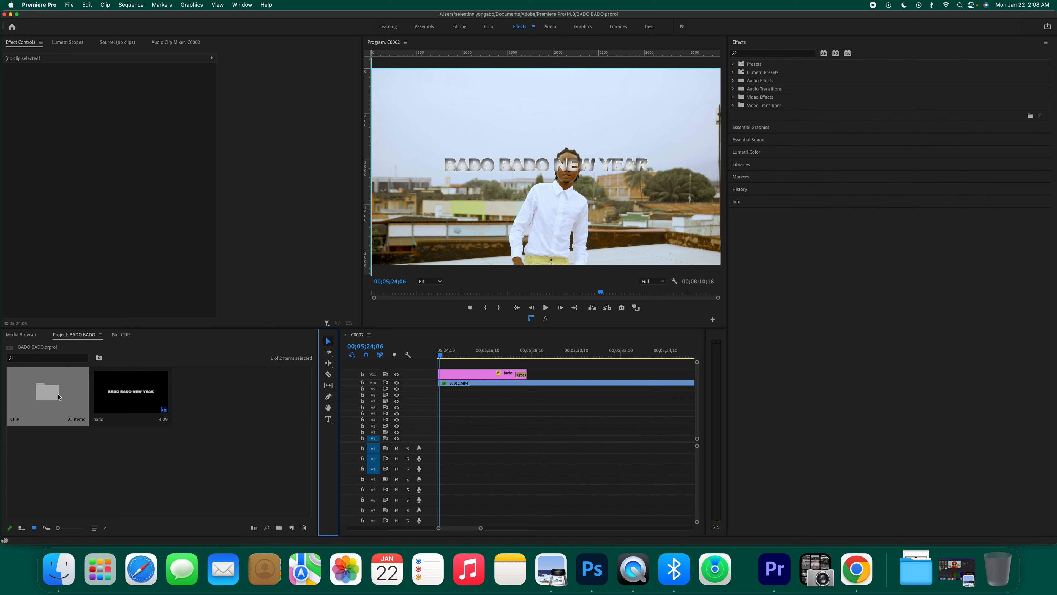
# Step: Open the C0002 sequence from the CLIP bin and move its playhead to 00;05;20;18
pyautogui.doubleClick(58, 397)
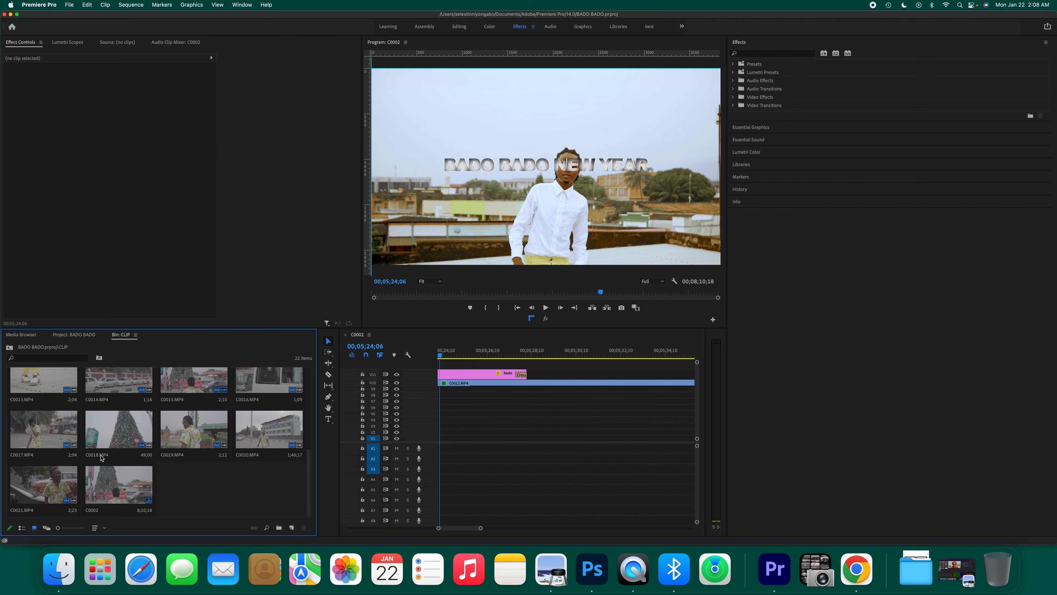
pyautogui.scroll(5, 216, 485)
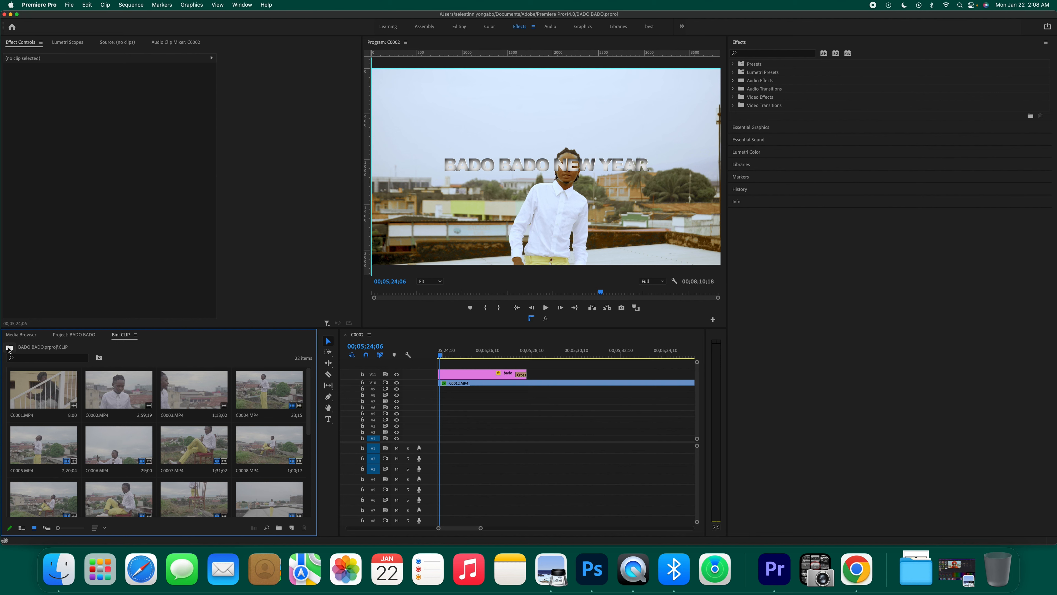
pyautogui.click(9, 349)
pyautogui.doubleClick(69, 402)
pyautogui.scroll(-5, 142, 489)
pyautogui.doubleClick(137, 490)
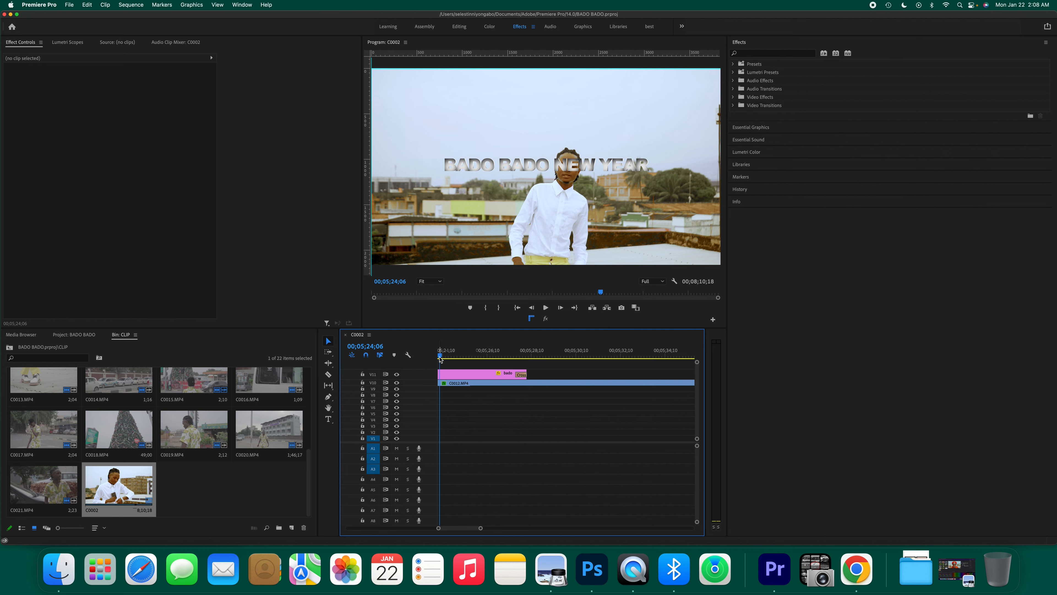
pyautogui.moveTo(440, 357); pyautogui.dragTo(408, 373)
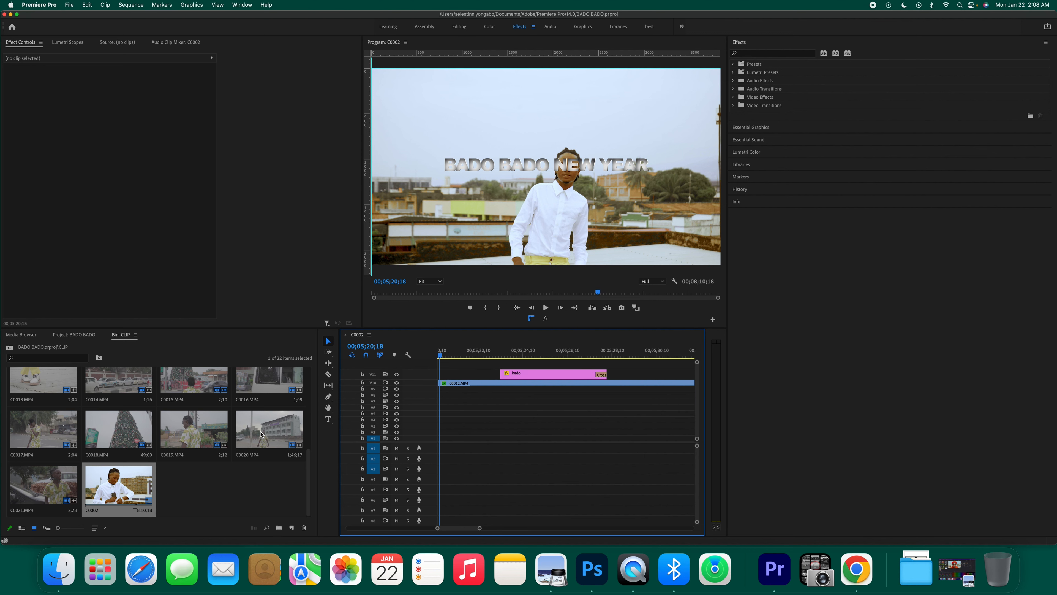
# Step: Load C0003.MP4 from the CLIP bin into the Source monitor and preview it from its beginning
pyautogui.scroll(5, 255, 432)
pyautogui.scroll(-5, 255, 432)
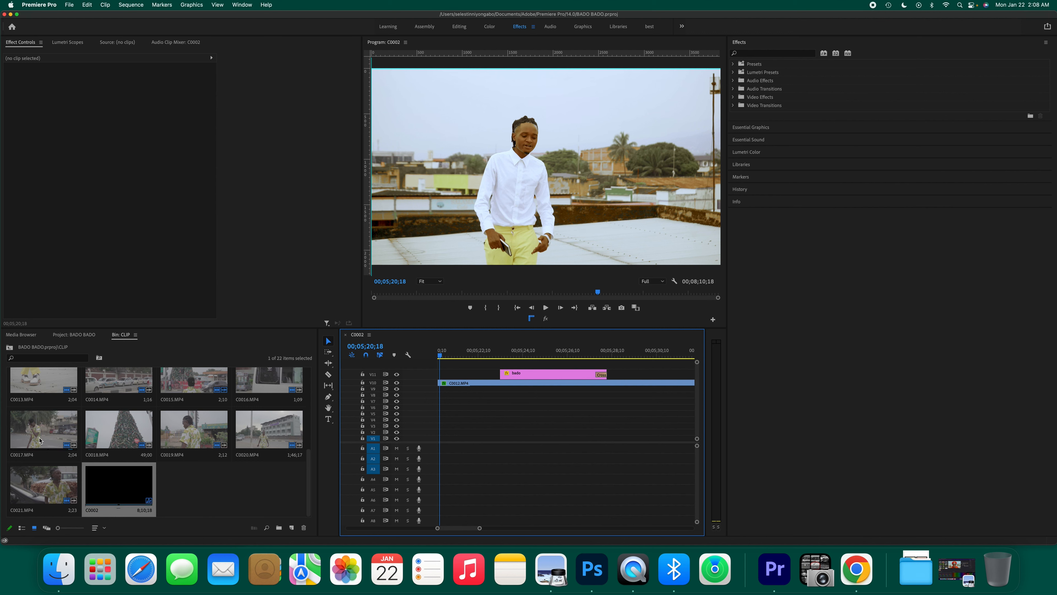
pyautogui.click(12, 348)
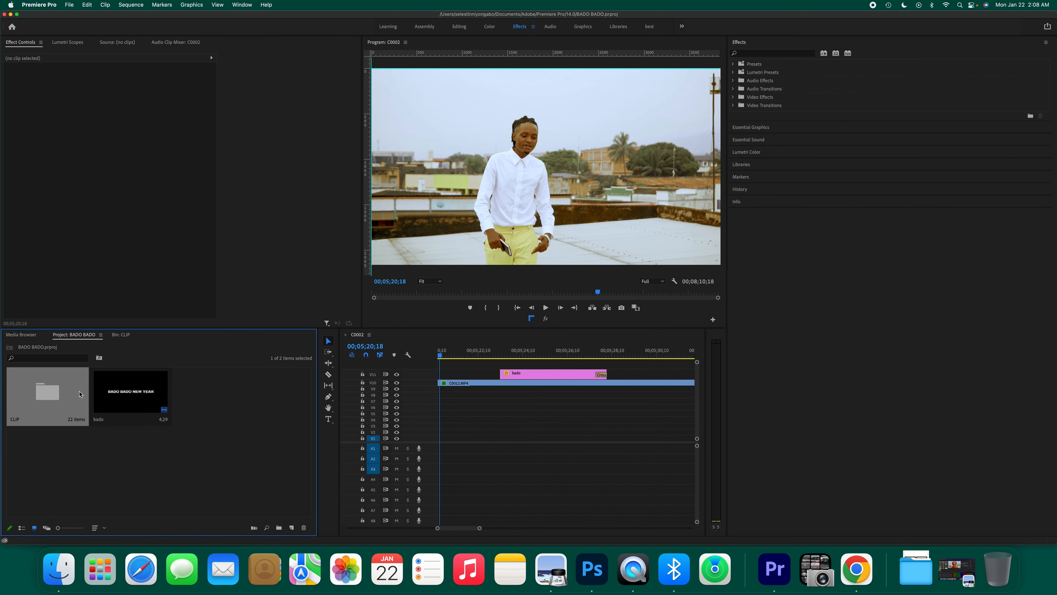
pyautogui.doubleClick(54, 397)
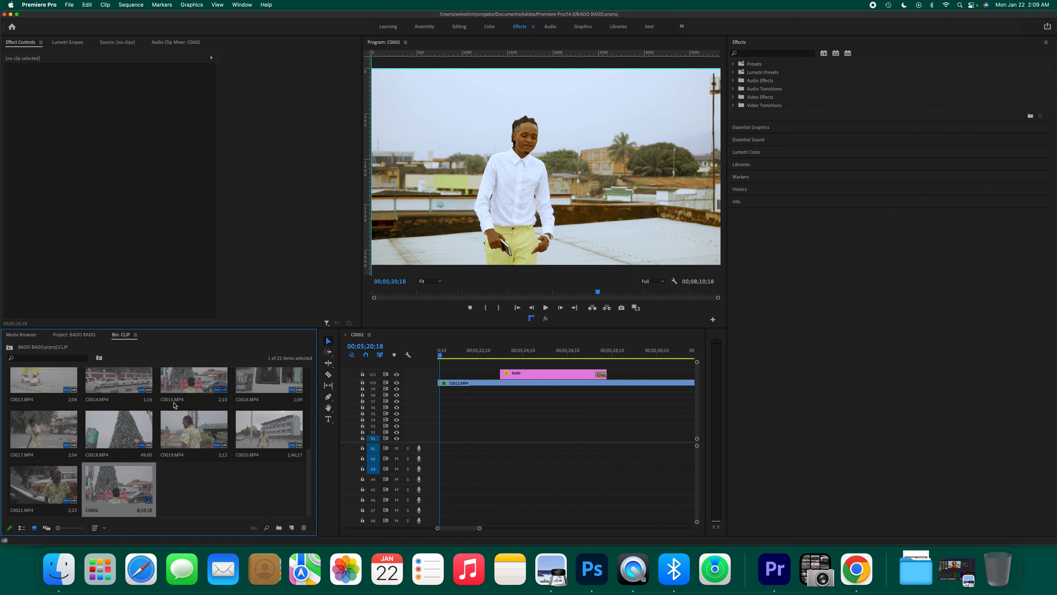
pyautogui.doubleClick(206, 400)
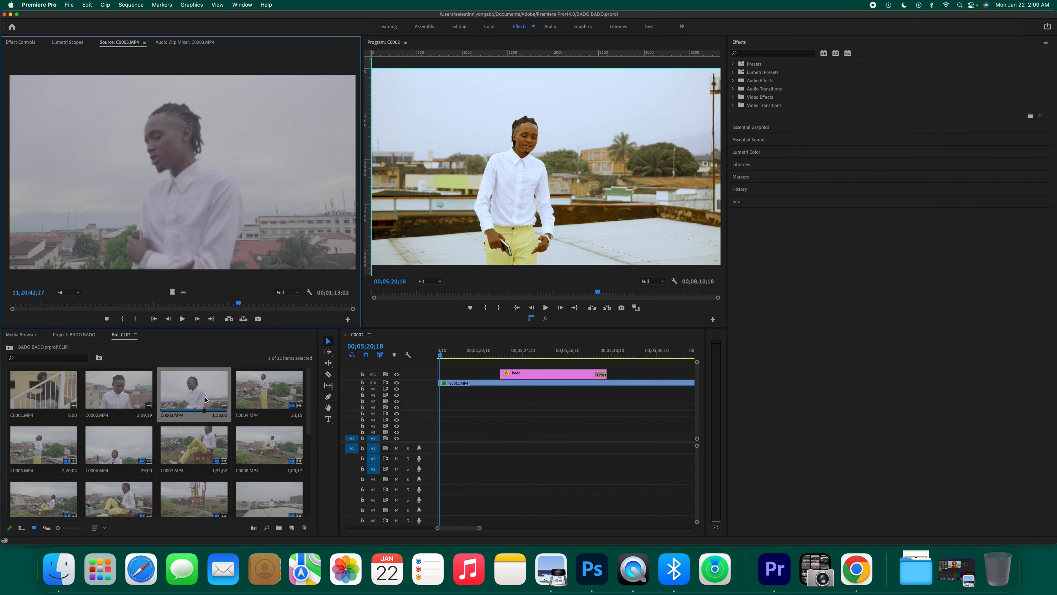
pyautogui.press('space')
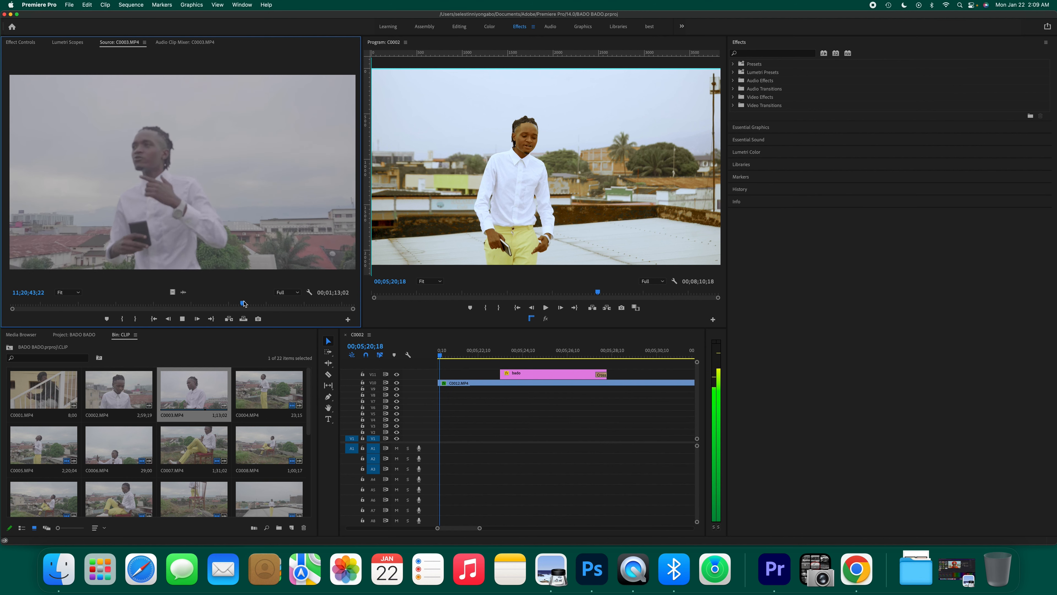
pyautogui.moveTo(243, 304); pyautogui.dragTo(1, 340)
pyautogui.press('space')
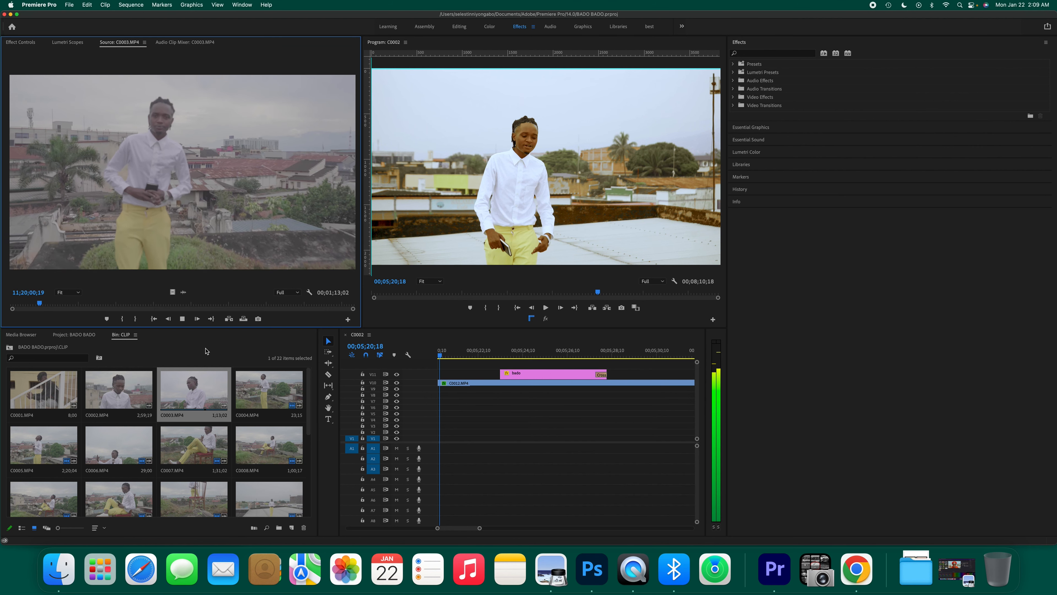
pyautogui.press('space')
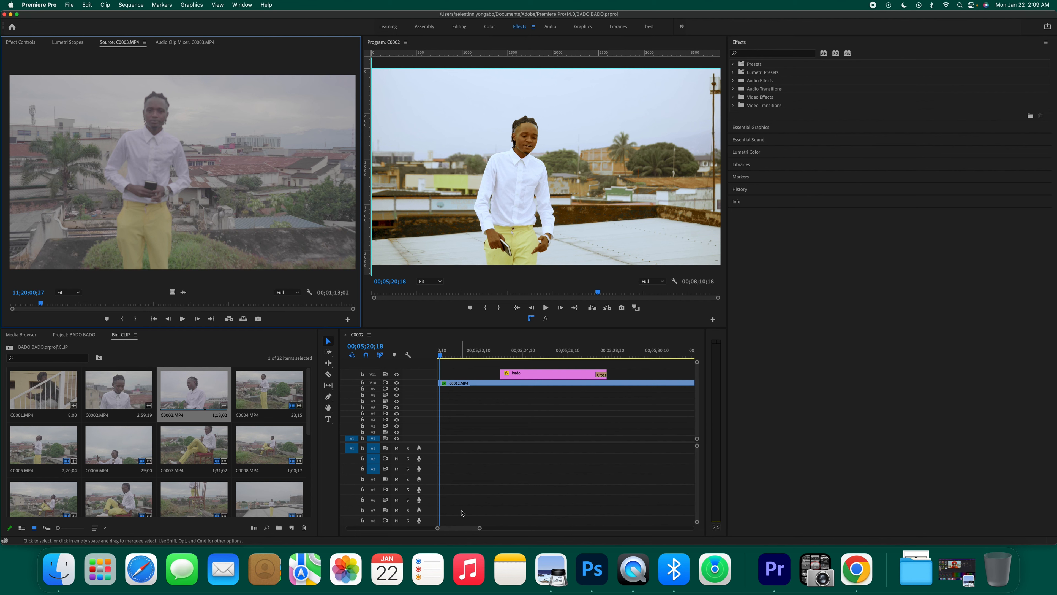
# Step: Play the opening seconds of the C0002 sequence from its start, with the timeline's first clips in view
pyautogui.moveTo(479, 527); pyautogui.dragTo(636, 528)
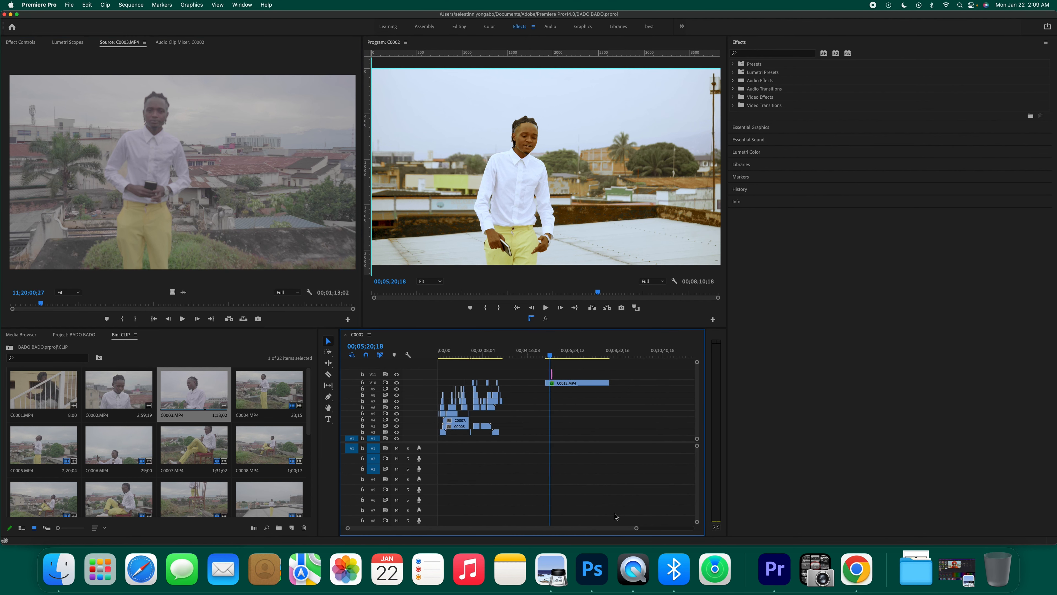
pyautogui.press('Home')
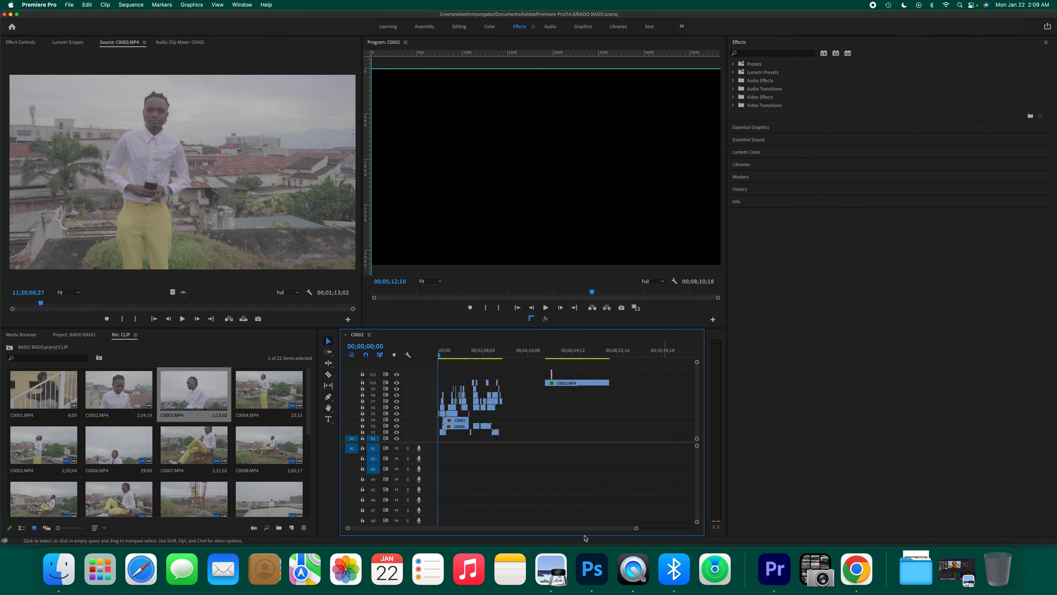
pyautogui.moveTo(636, 528); pyautogui.dragTo(554, 529)
pyautogui.press('space')
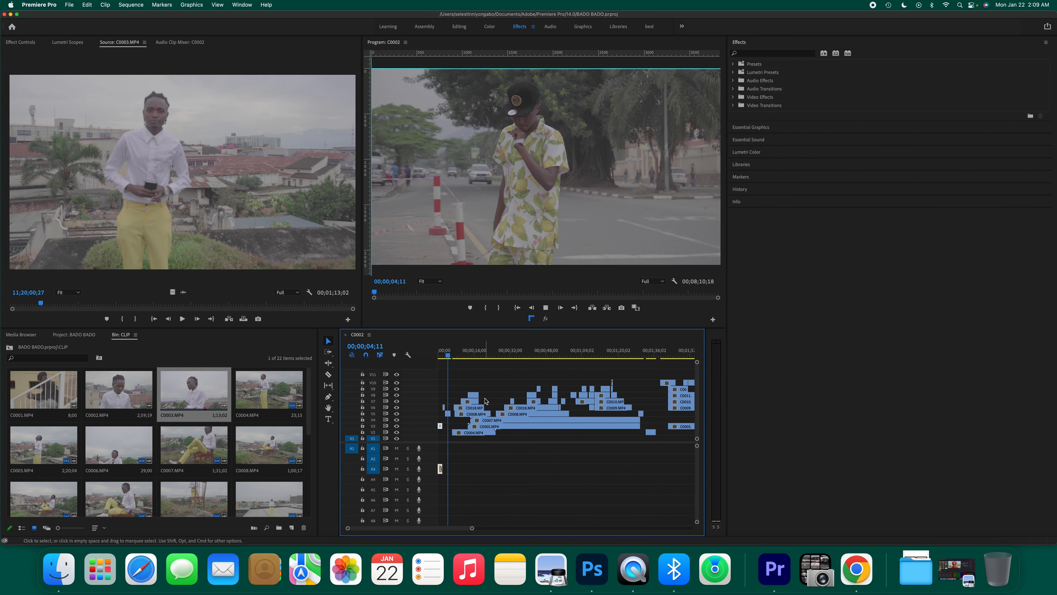
pyautogui.press('space')
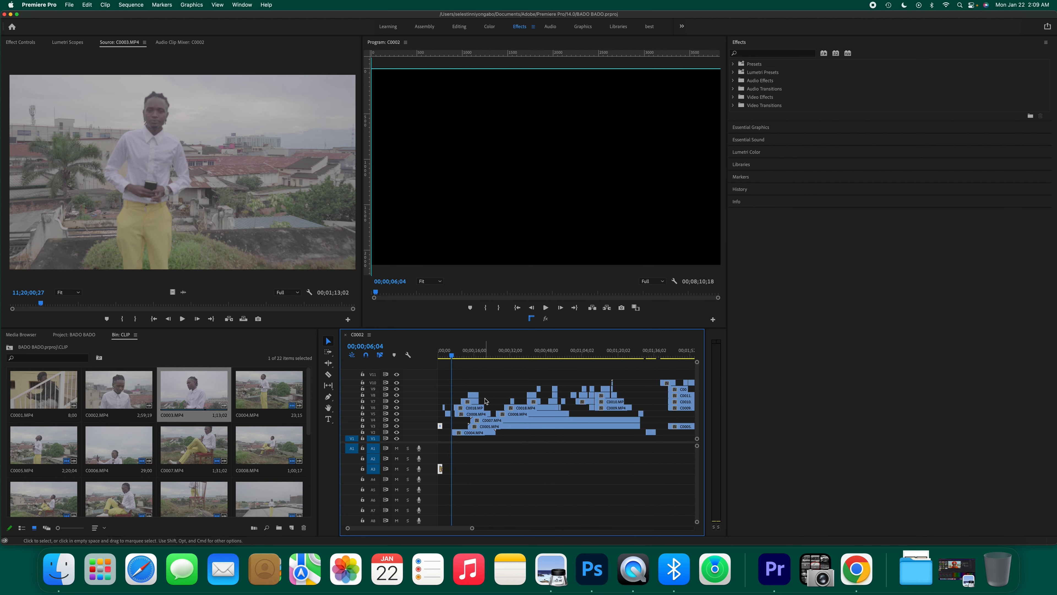
# Step: Save the project and move the sequence playhead to 00;00;09;05
pyautogui.press('super+s')
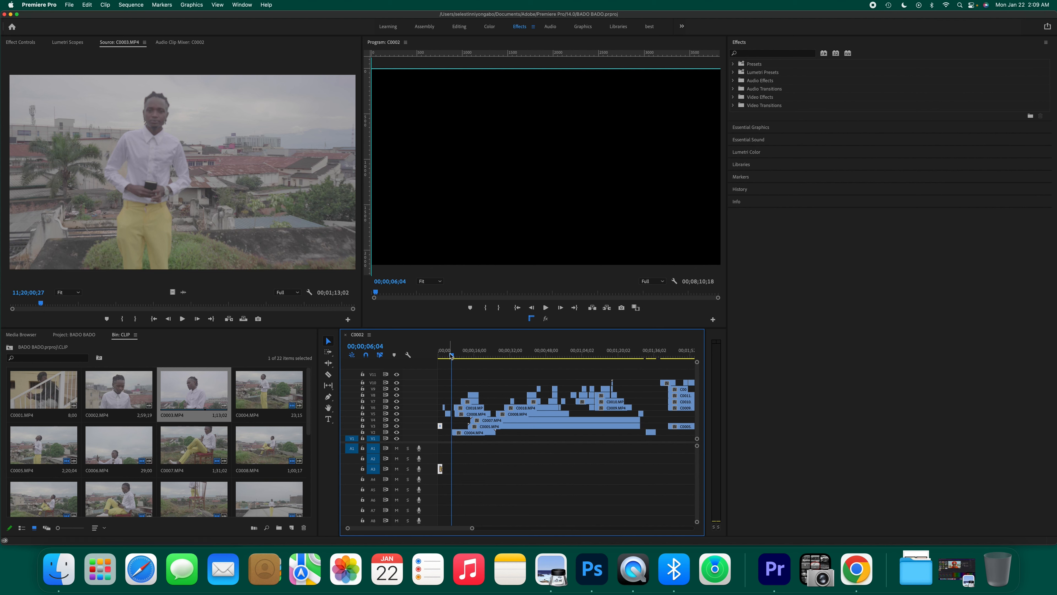
pyautogui.moveTo(452, 356); pyautogui.dragTo(457, 357)
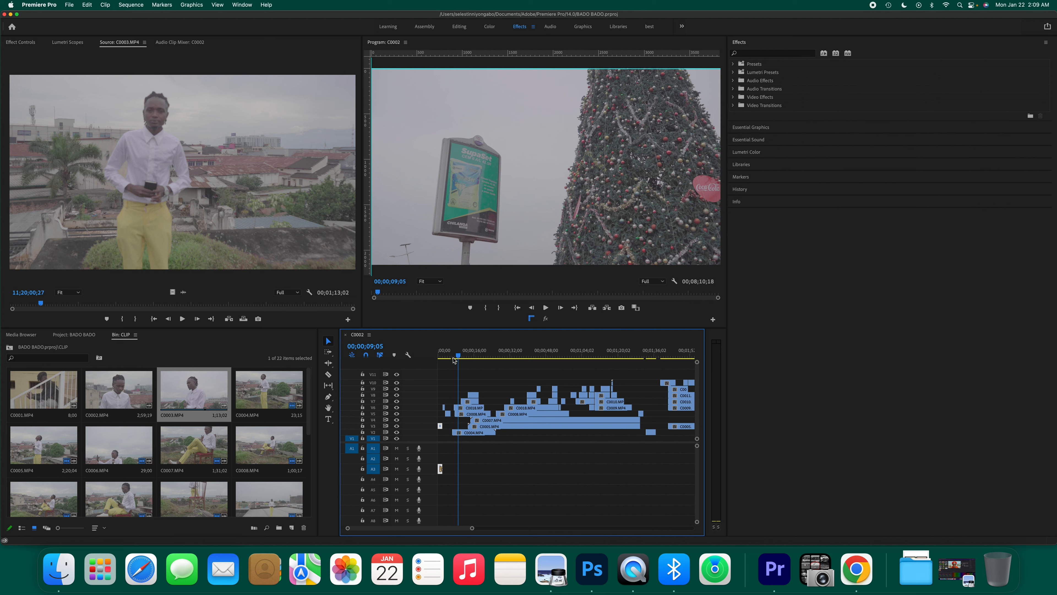
# Step: Return to the project's root level, start a media import there, and browse to the Desktop folder
pyautogui.click(9, 347)
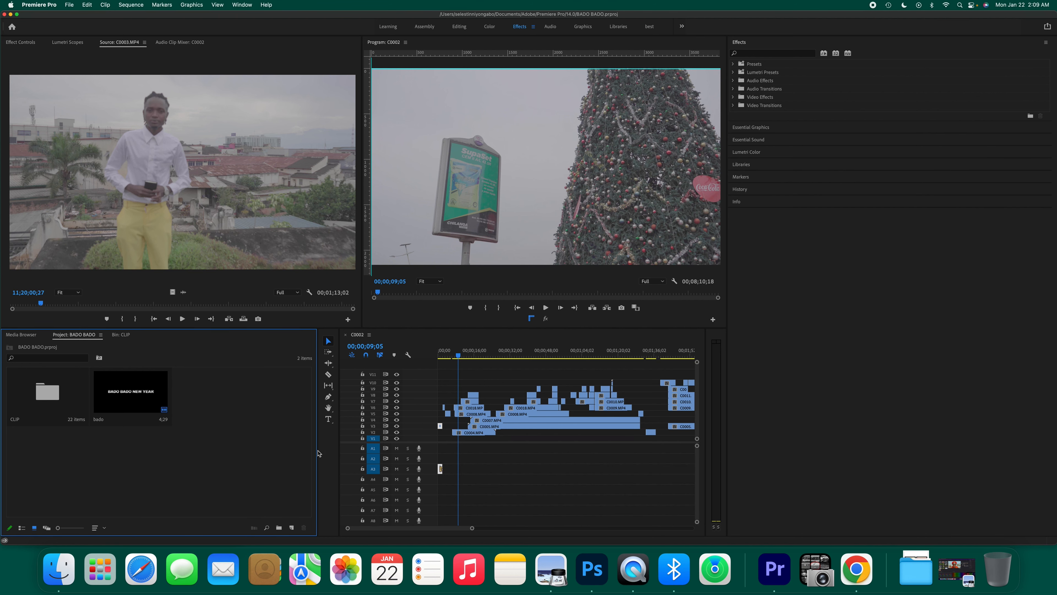
pyautogui.doubleClick(256, 446)
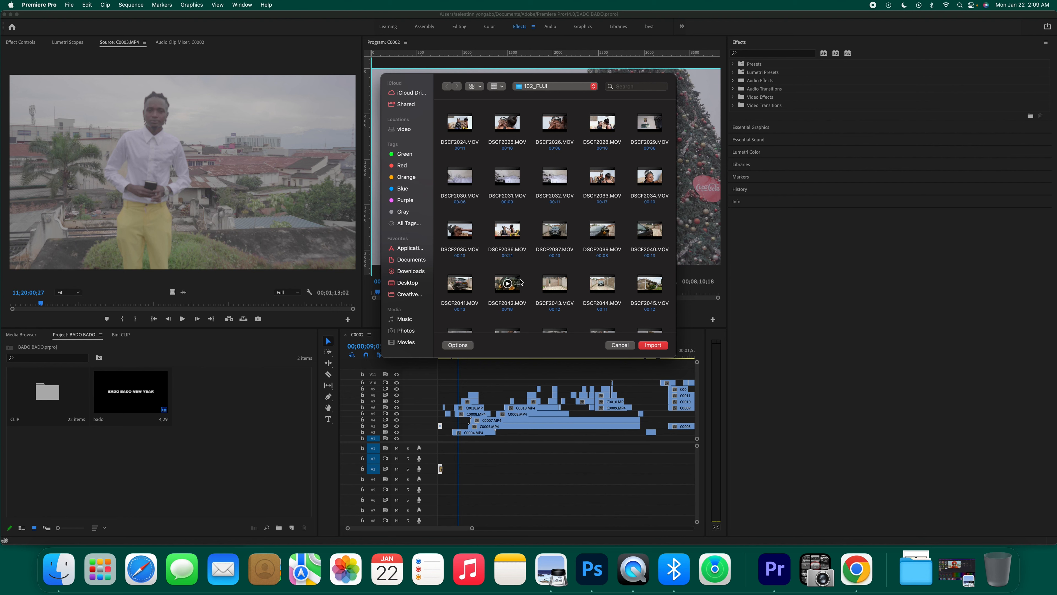
pyautogui.scroll(-1, 536, 261)
pyautogui.scroll(-3, 536, 261)
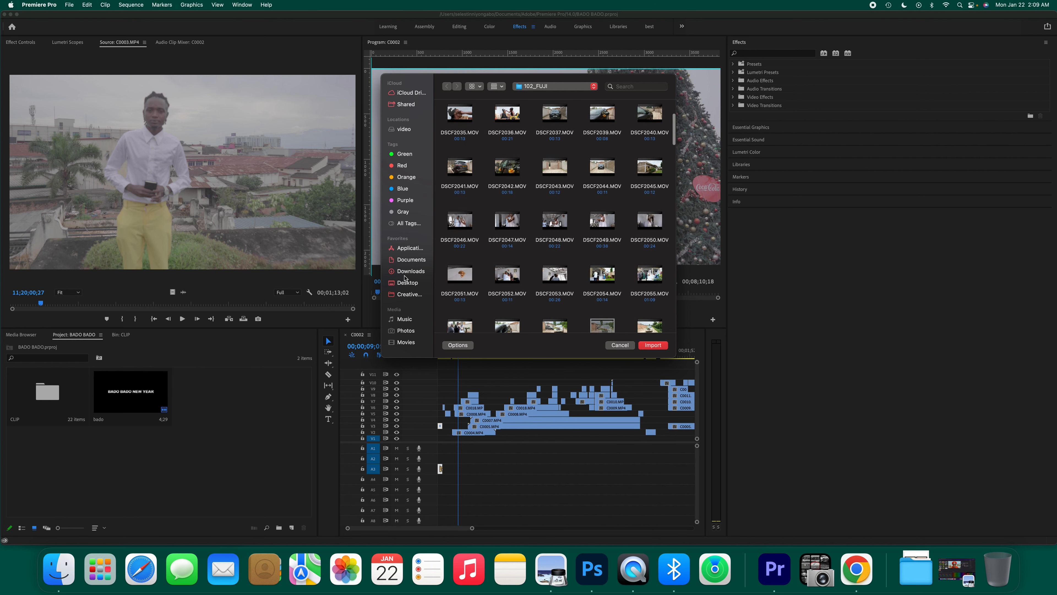
pyautogui.click(412, 260)
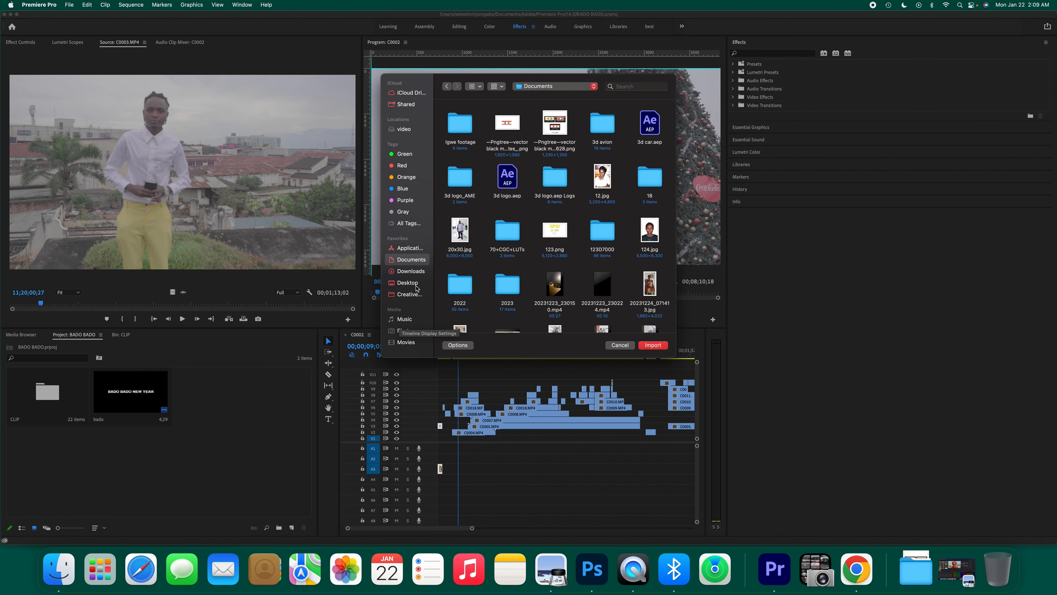
pyautogui.click(409, 283)
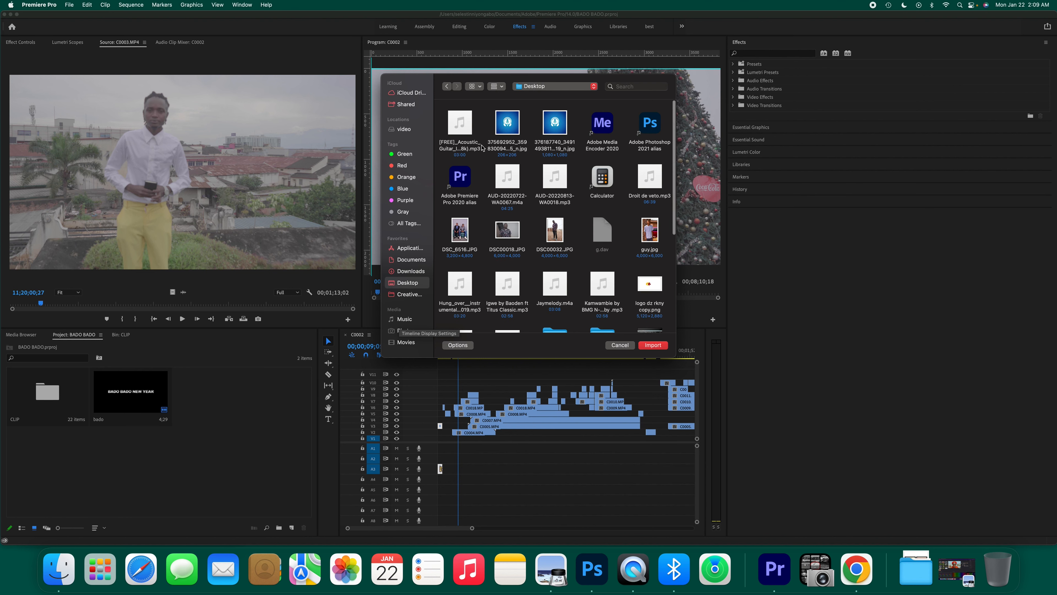
# Step: Locate the source footage in the CLIP folder inside private and M4ROOT, and leave without importing anything
pyautogui.scroll(-5, 489, 162)
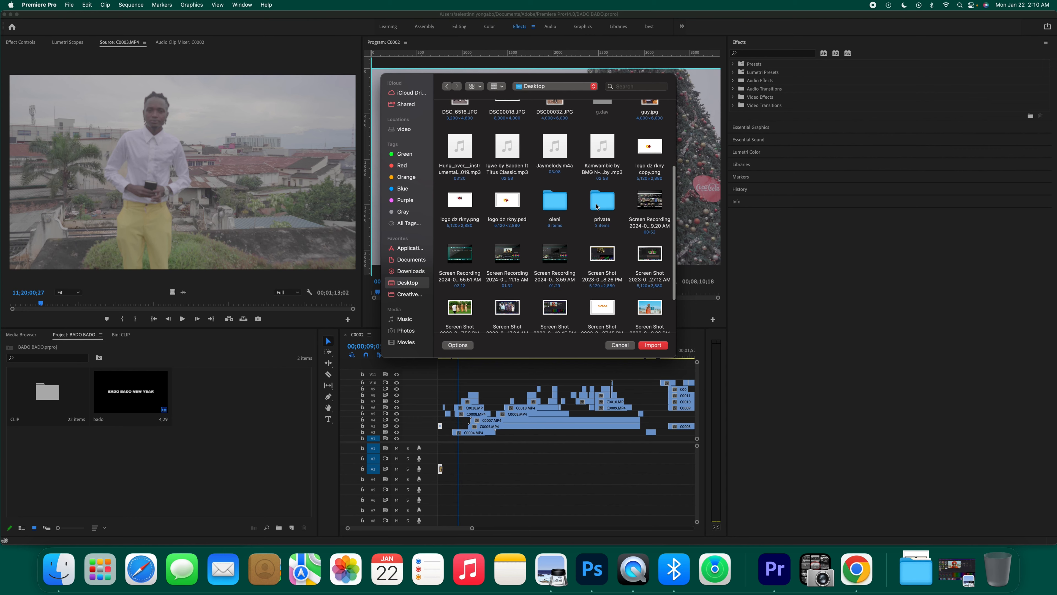
pyautogui.scroll(-2, 558, 208)
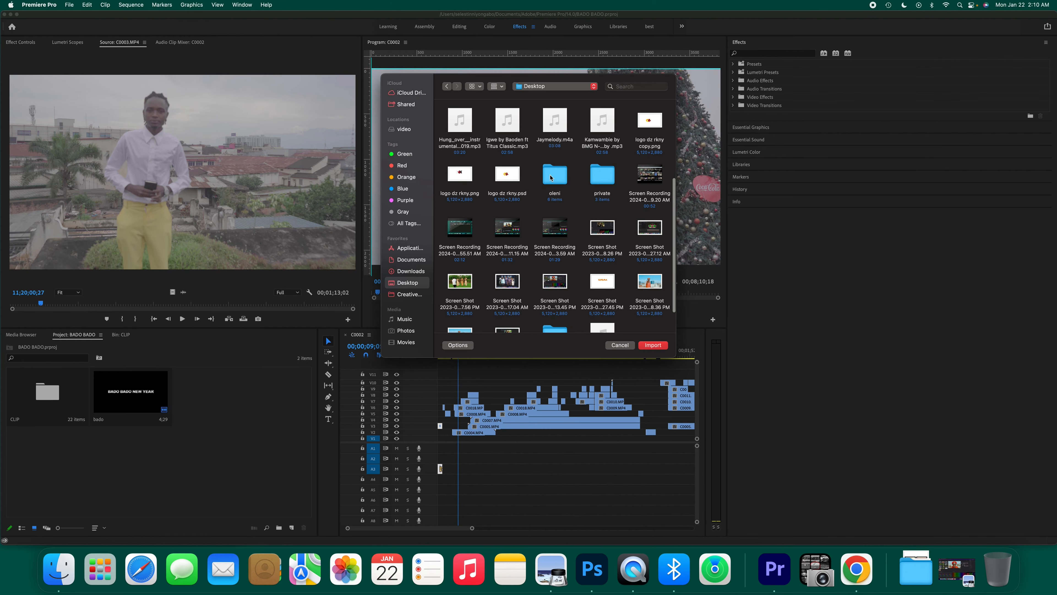
pyautogui.scroll(-3, 568, 241)
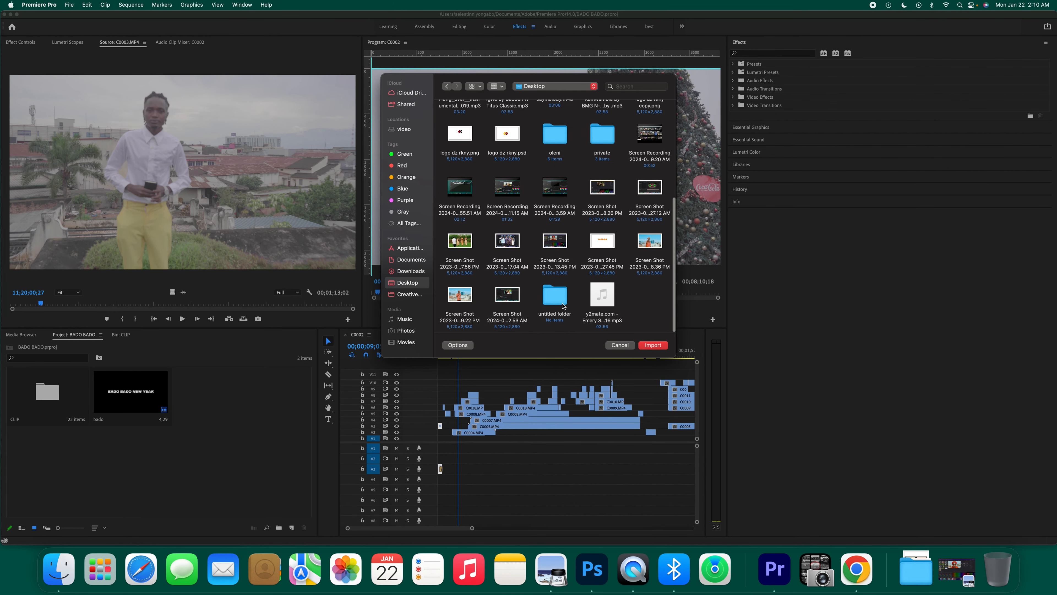
pyautogui.scroll(3, 610, 187)
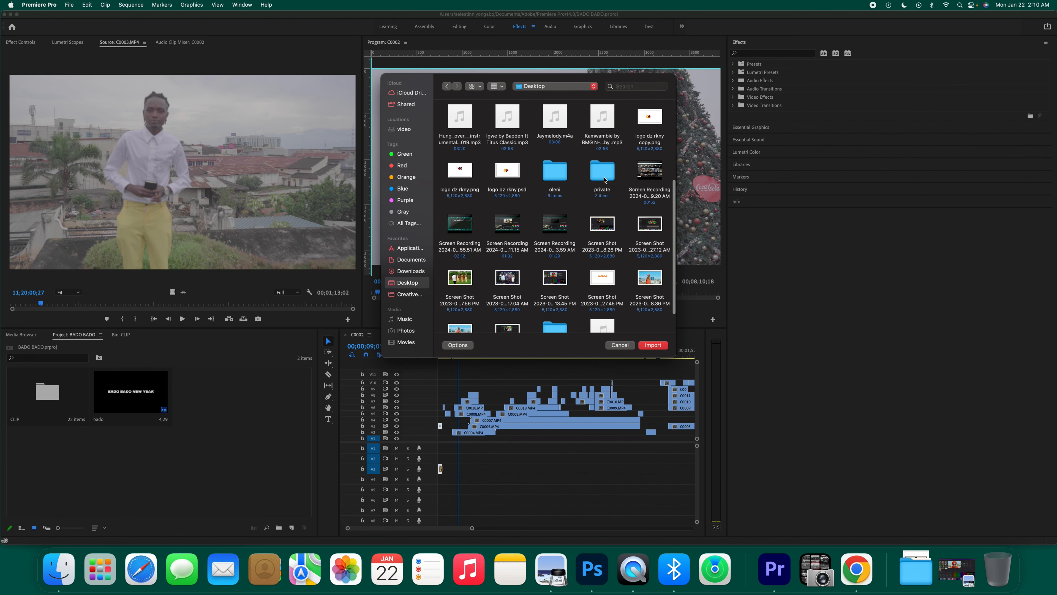
pyautogui.doubleClick(604, 179)
pyautogui.doubleClick(510, 130)
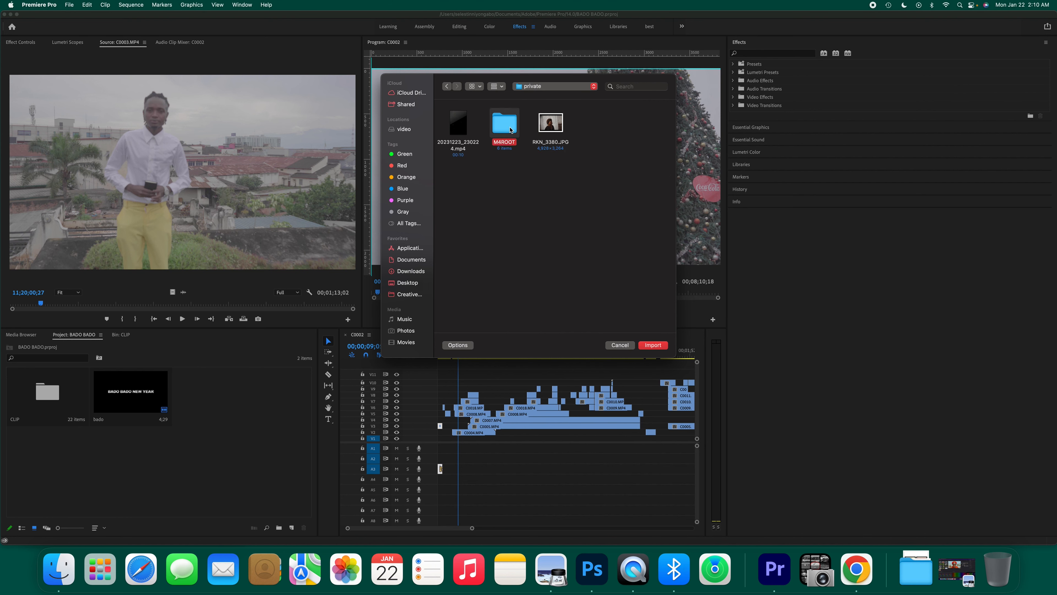
pyautogui.doubleClick(460, 124)
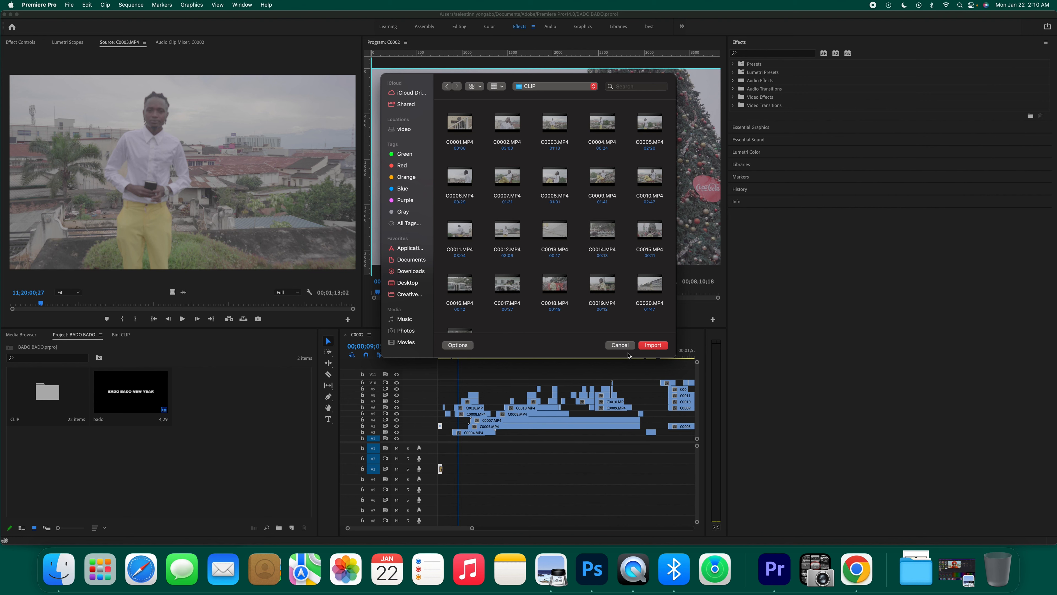
pyautogui.click(625, 347)
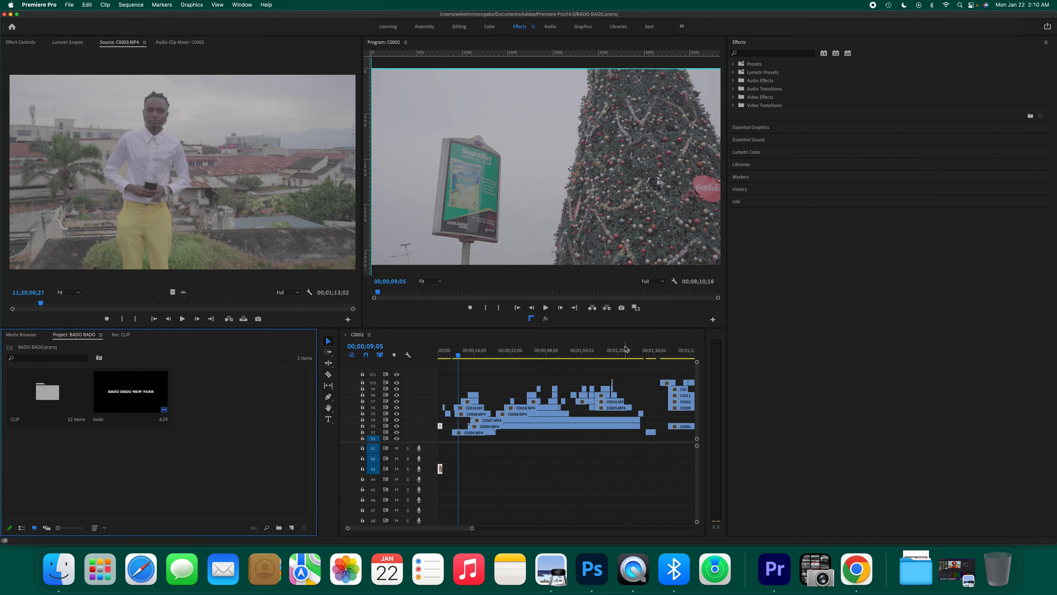
# Step: Open the CLIP bin and create a new sequence from the C0002.MP4 clip
pyautogui.doubleClick(61, 410)
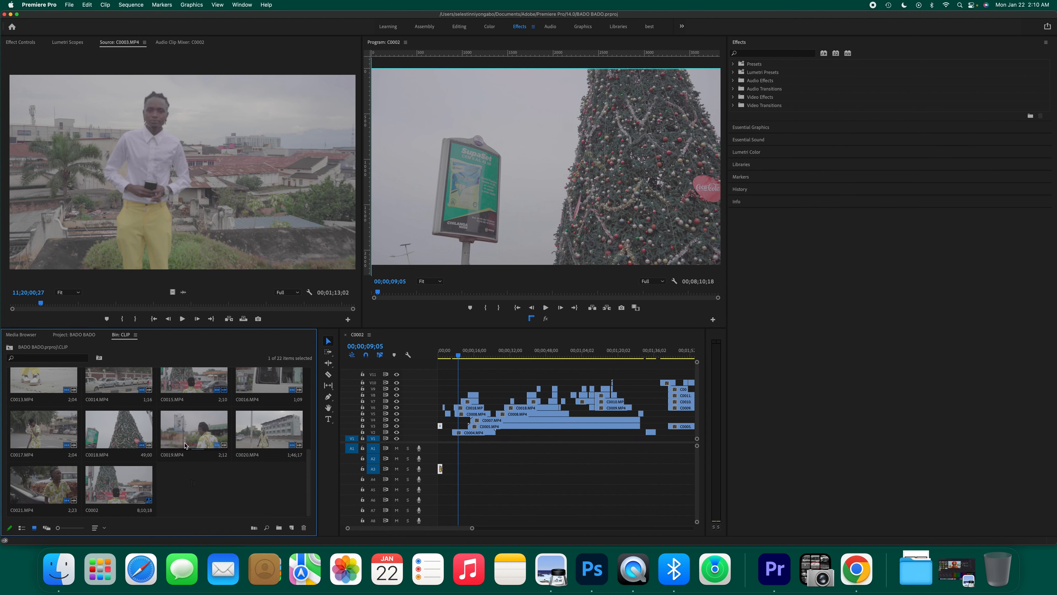
pyautogui.click(187, 477)
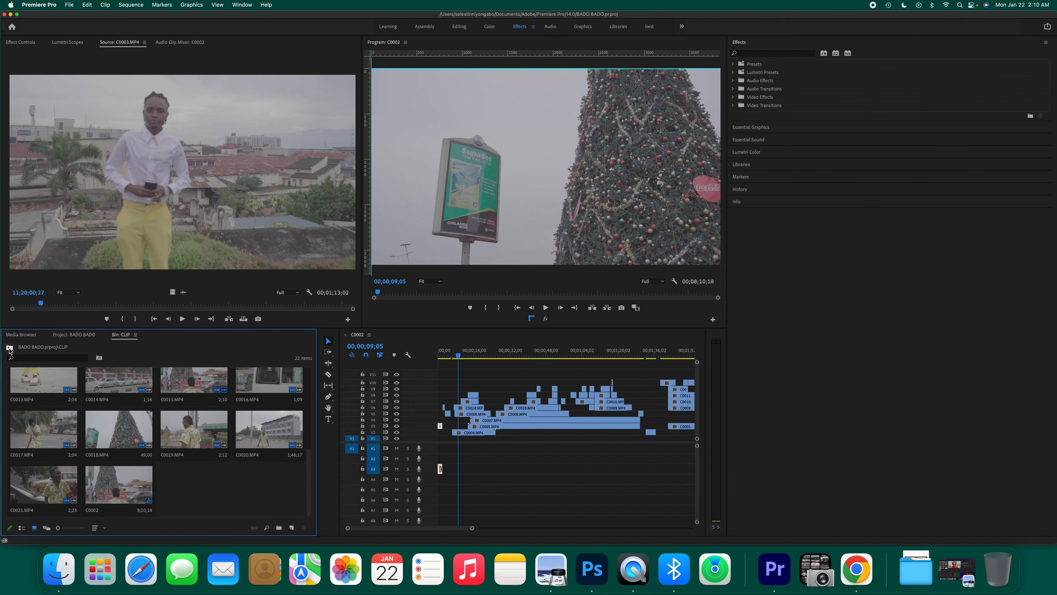
pyautogui.scroll(5, 190, 479)
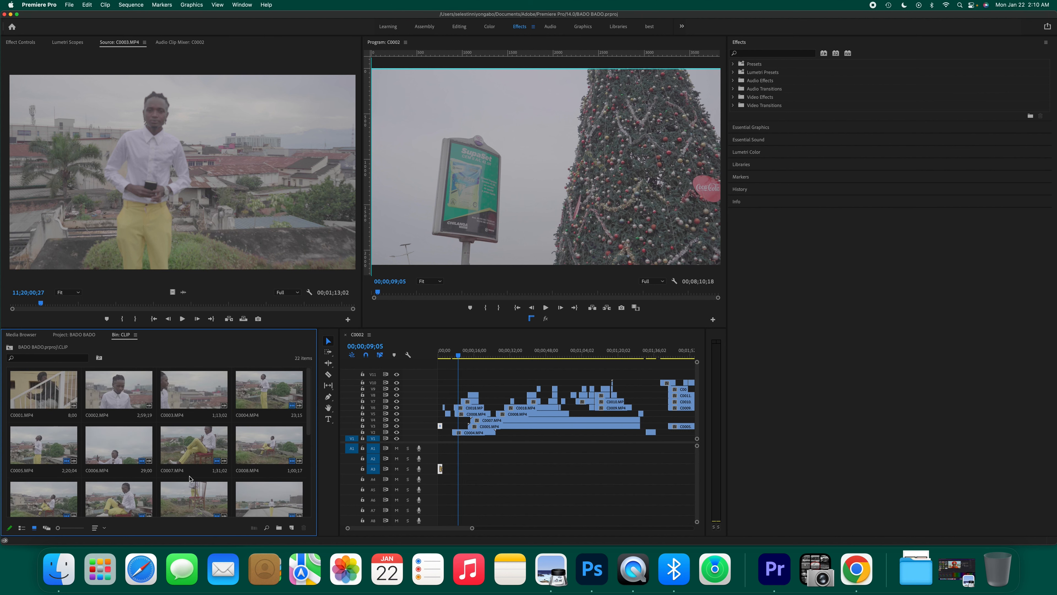
pyautogui.click(108, 399)
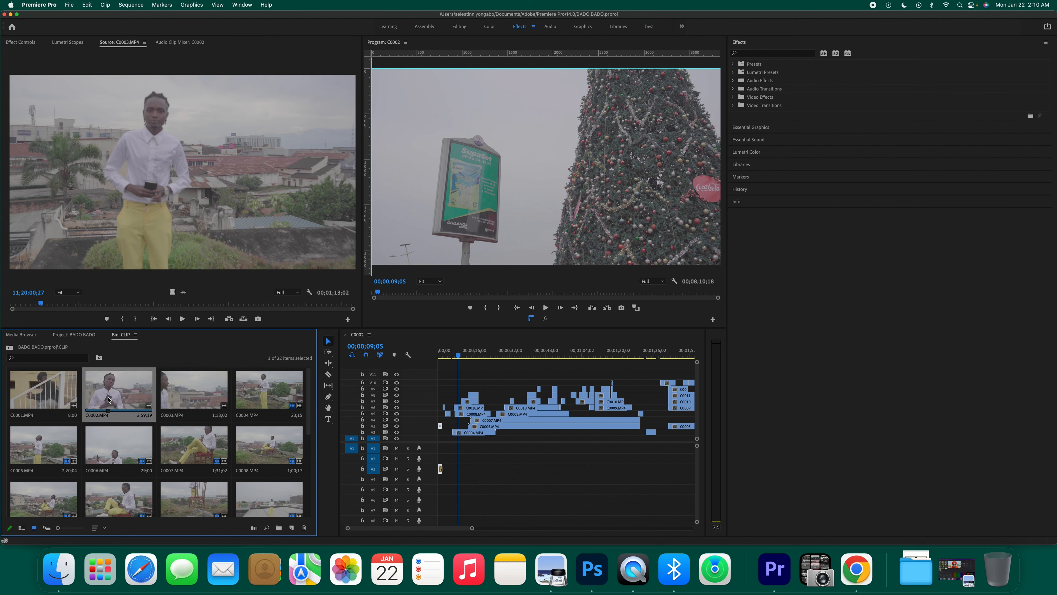
pyautogui.rightClick(108, 399)
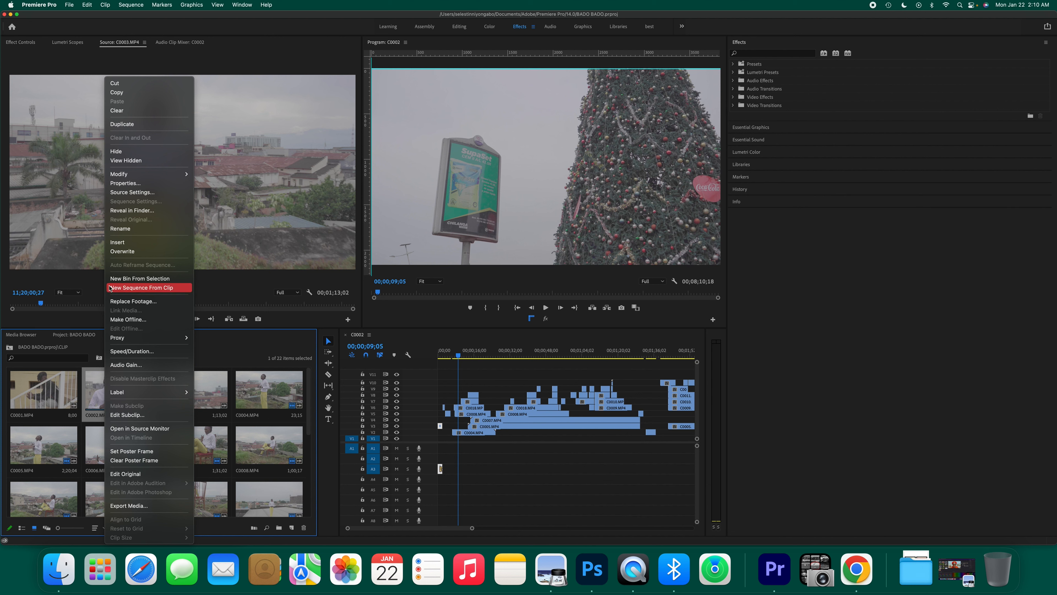
pyautogui.click(122, 290)
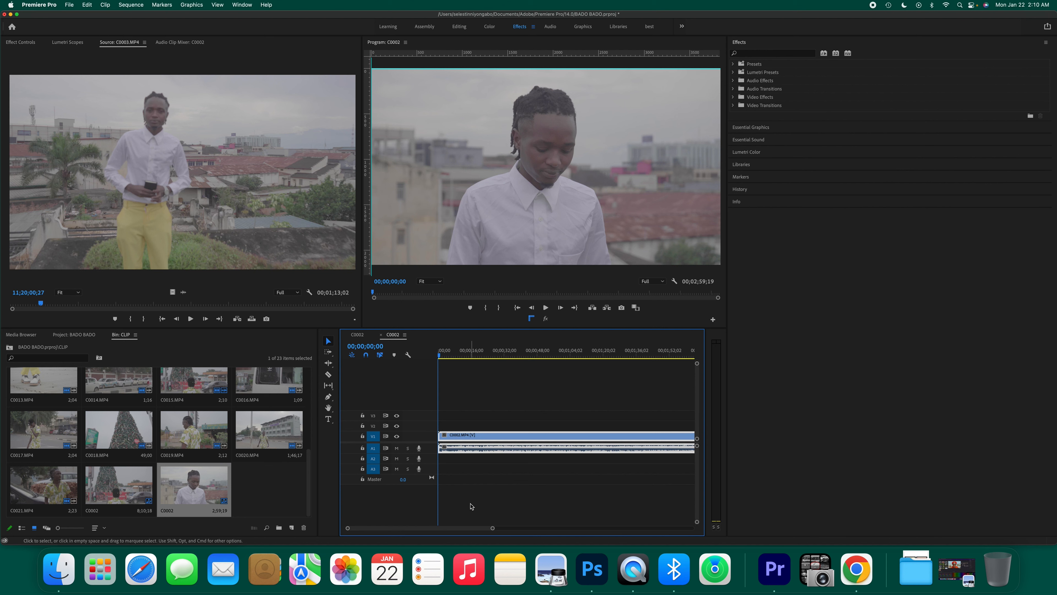
# Step: Show the whole clip in the new sequence's timeline, play its first two seconds, and save the project
pyautogui.moveTo(493, 528); pyautogui.dragTo(590, 528)
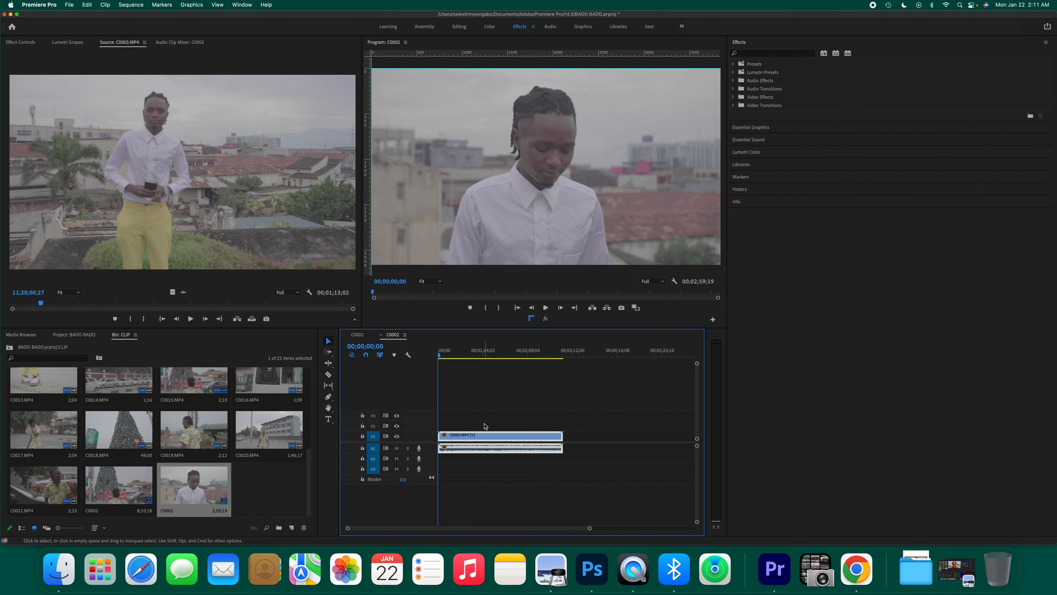
pyautogui.press('space')
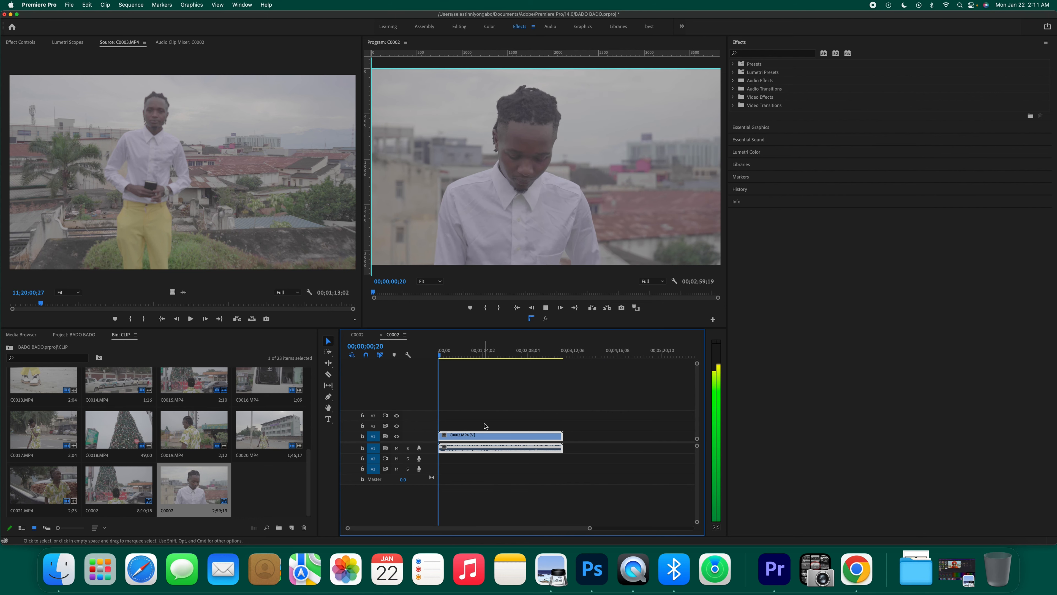
pyautogui.press('space')
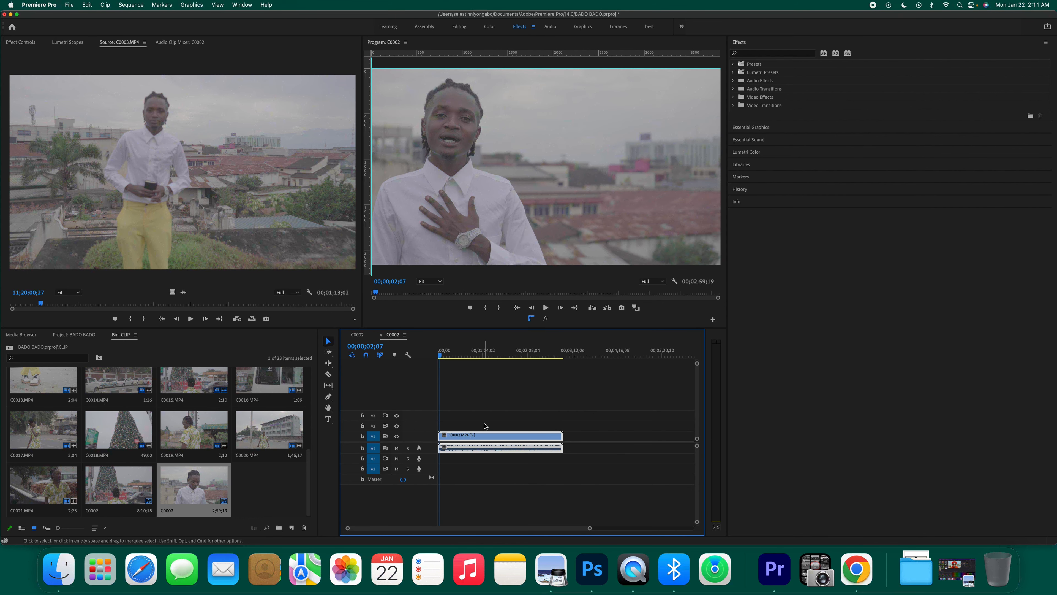
pyautogui.press('super+s')
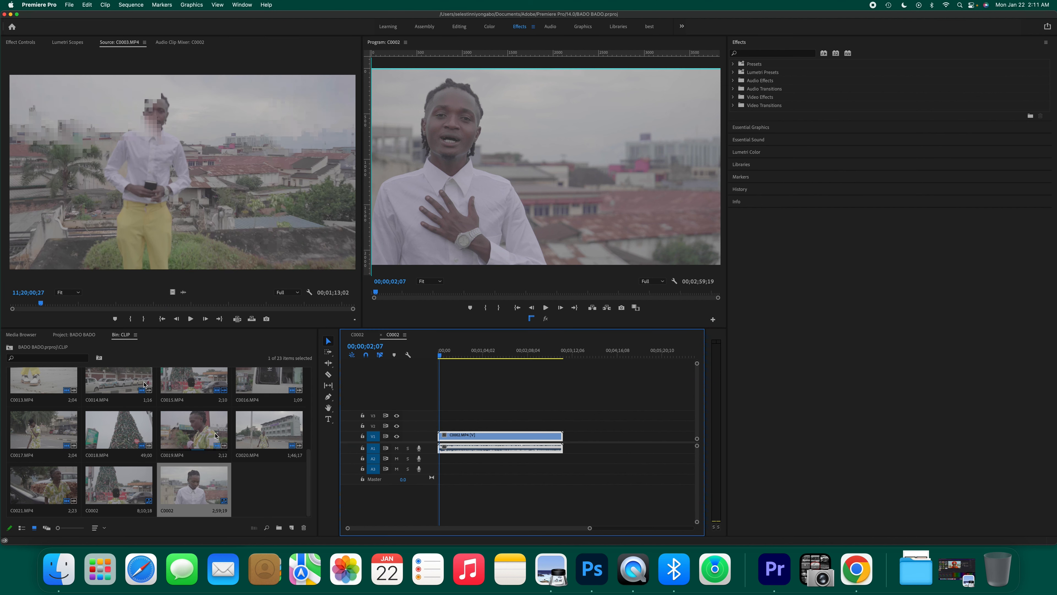
# Step: Preview C0014.MP4 and C0003.MP4 in the Source Monitor, scrubbing C0003.MP4 to 11;20;09;15
pyautogui.doubleClick(125, 382)
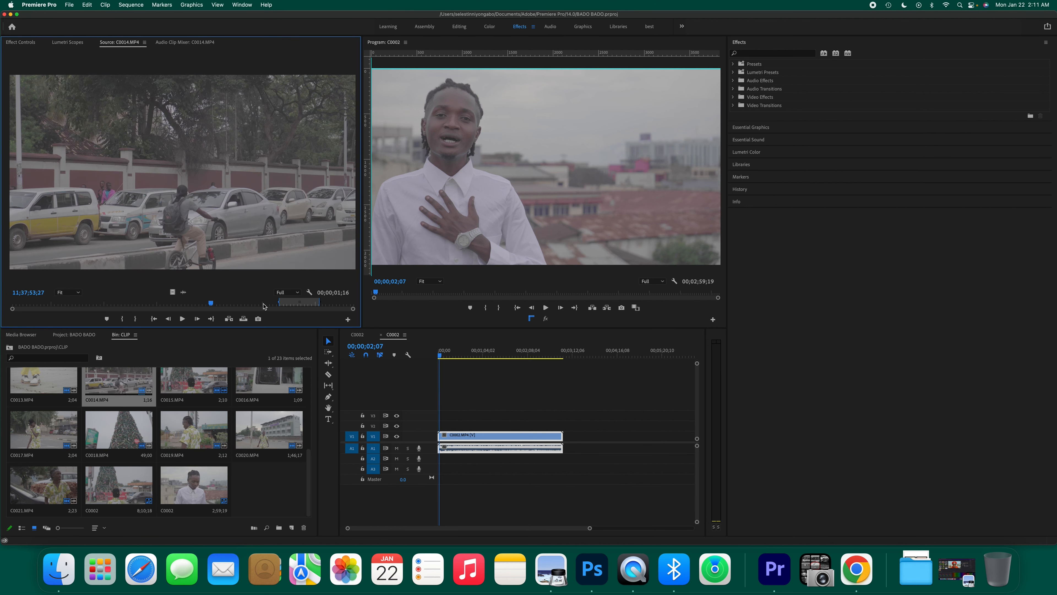
pyautogui.moveTo(278, 304); pyautogui.dragTo(176, 306)
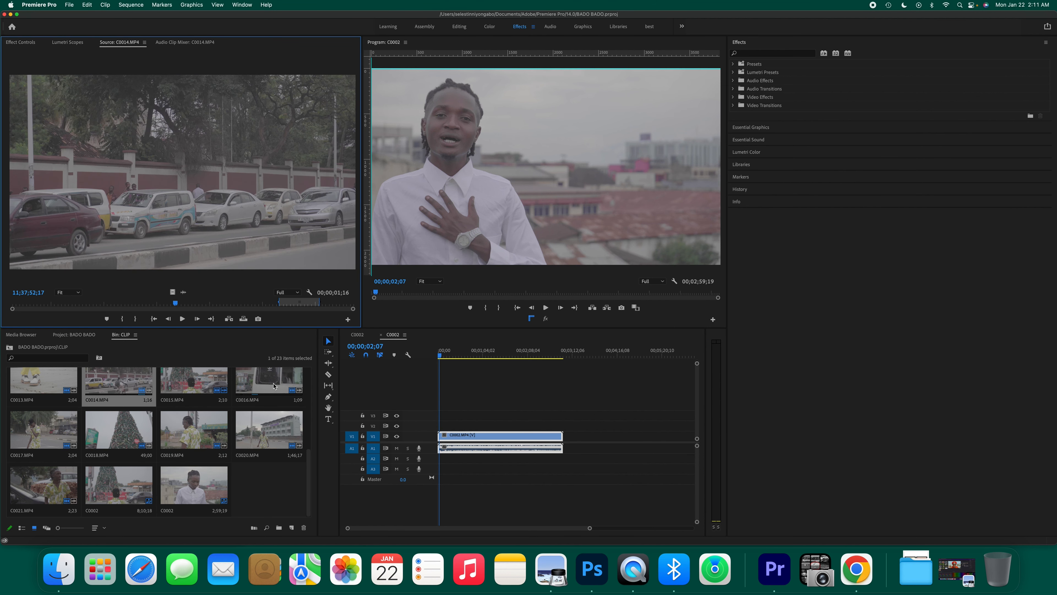
pyautogui.scroll(5, 270, 387)
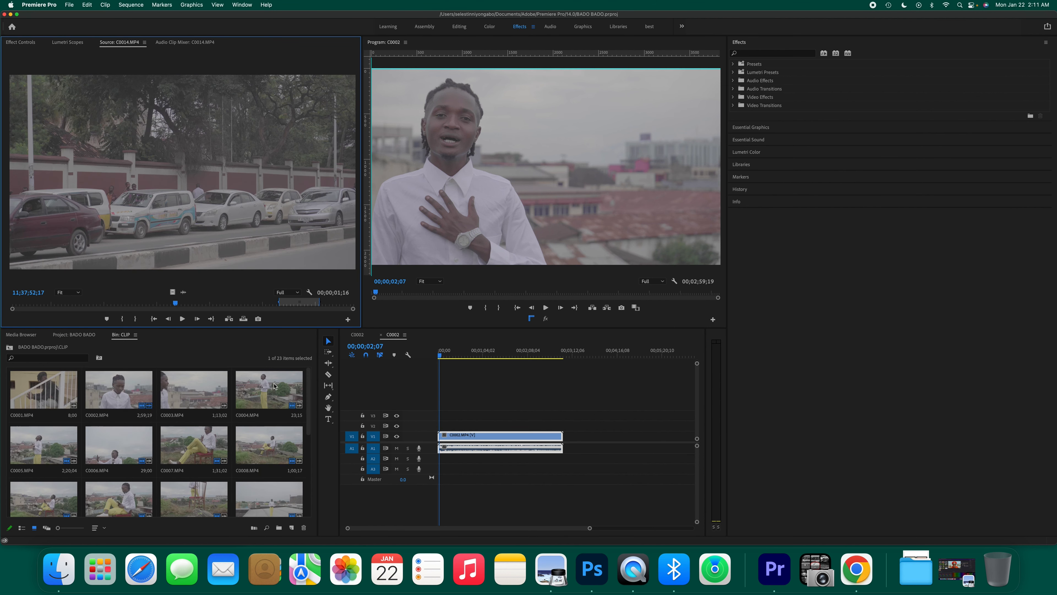
pyautogui.doubleClick(200, 397)
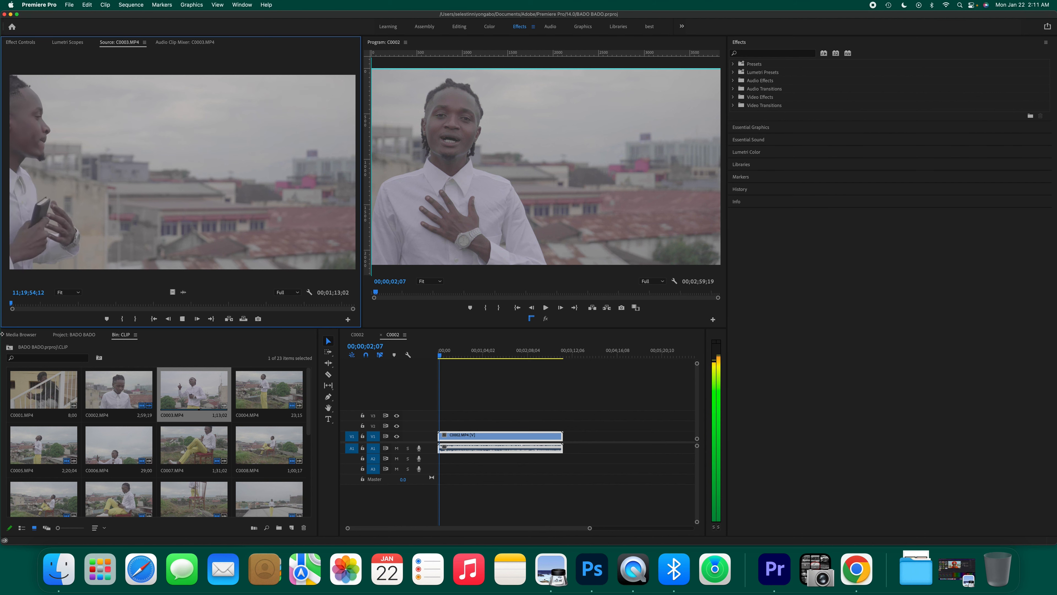
pyautogui.press('space')
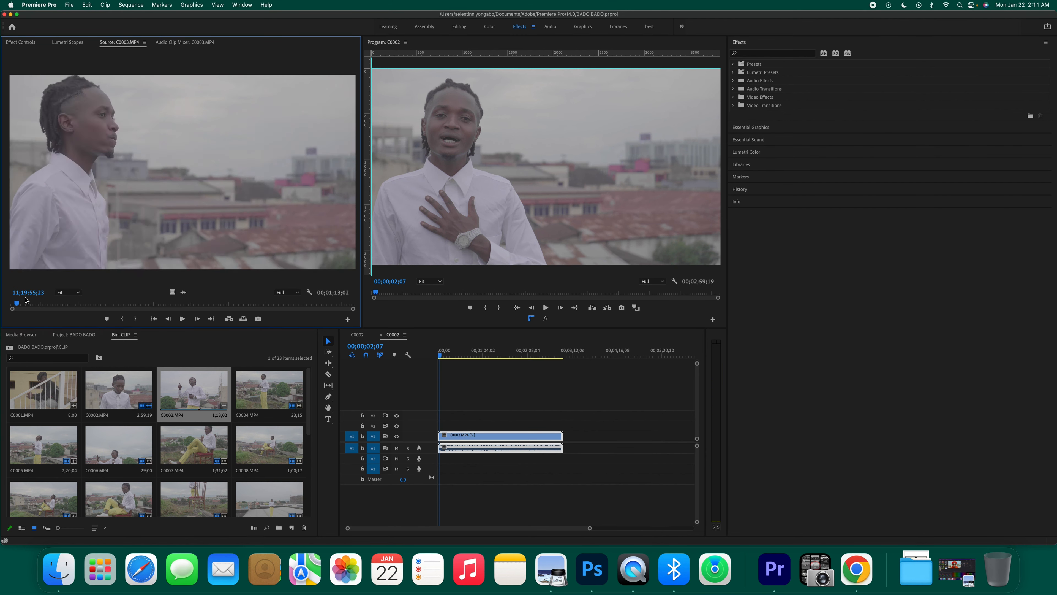
pyautogui.moveTo(18, 303); pyautogui.dragTo(83, 308)
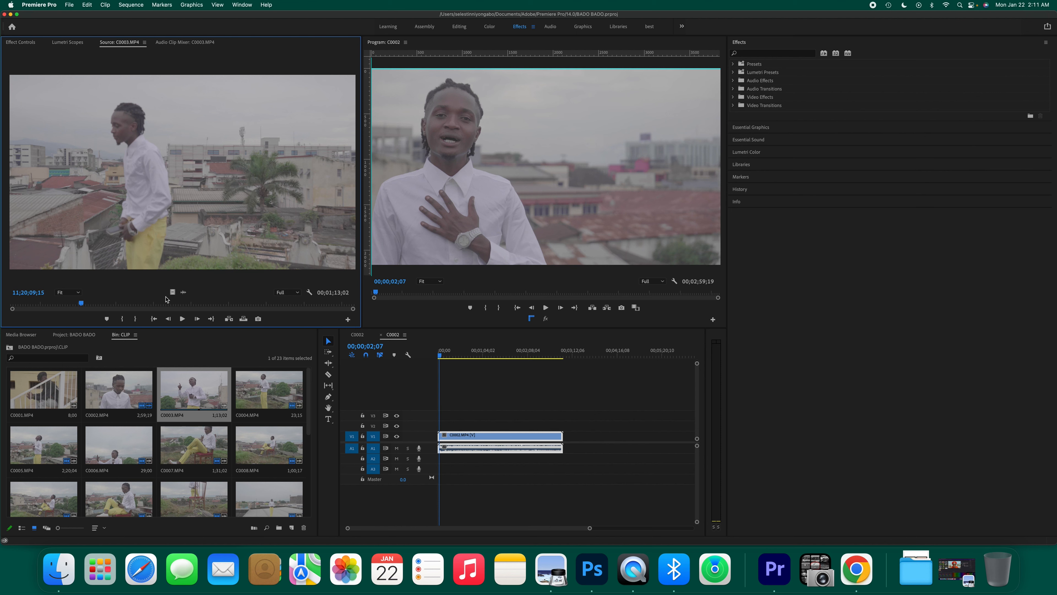
# Step: Place only the video of C0003.MP4 on V2 at the sequence start, enlarge it to a scale of 323, and reposition it
pyautogui.moveTo(173, 292); pyautogui.dragTo(443, 429)
pyautogui.moveTo(442, 356); pyautogui.dragTo(455, 364)
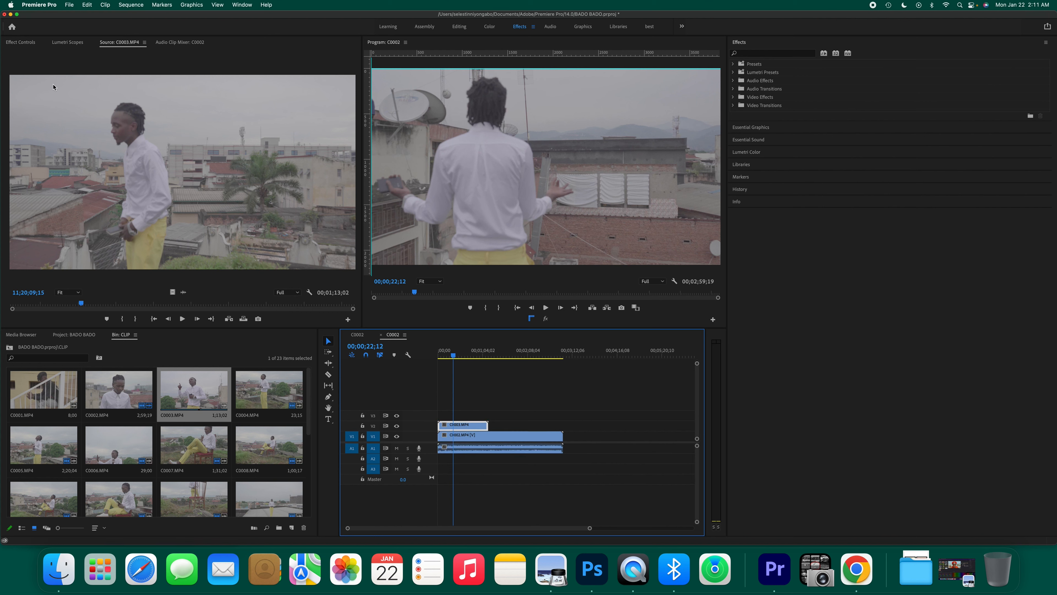
pyautogui.click(30, 43)
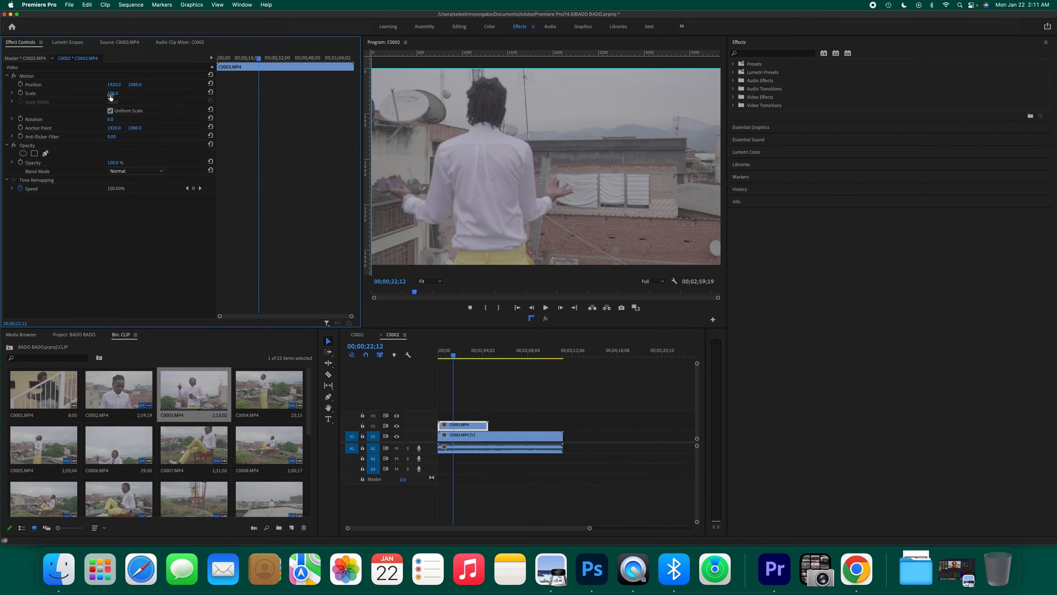
pyautogui.moveTo(110, 96); pyautogui.dragTo(247, 250)
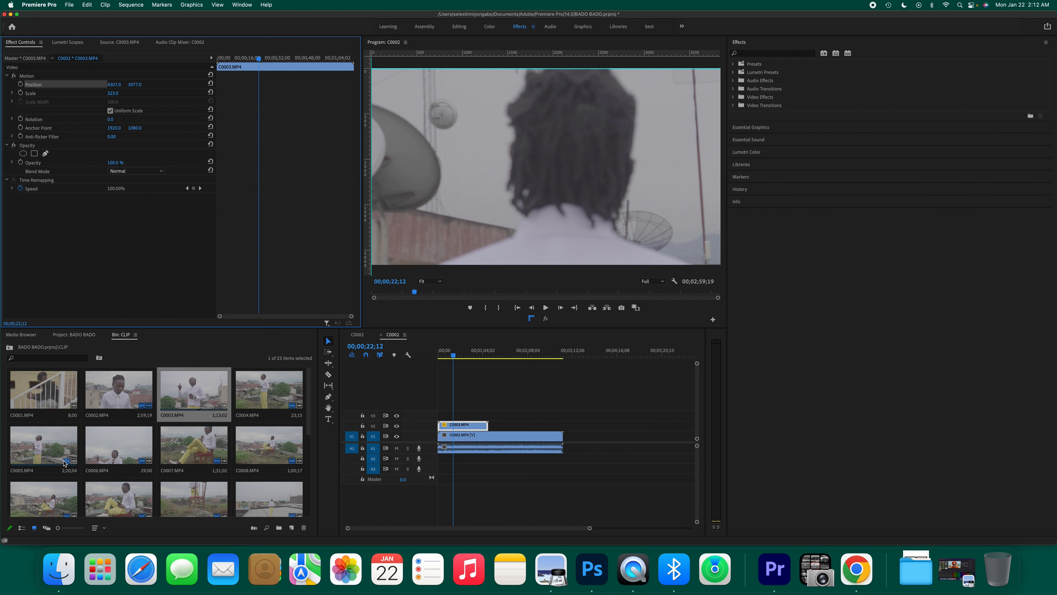
# Step: Delete the enlarged C0003.MP4 clip from track V2
pyautogui.click(465, 424)
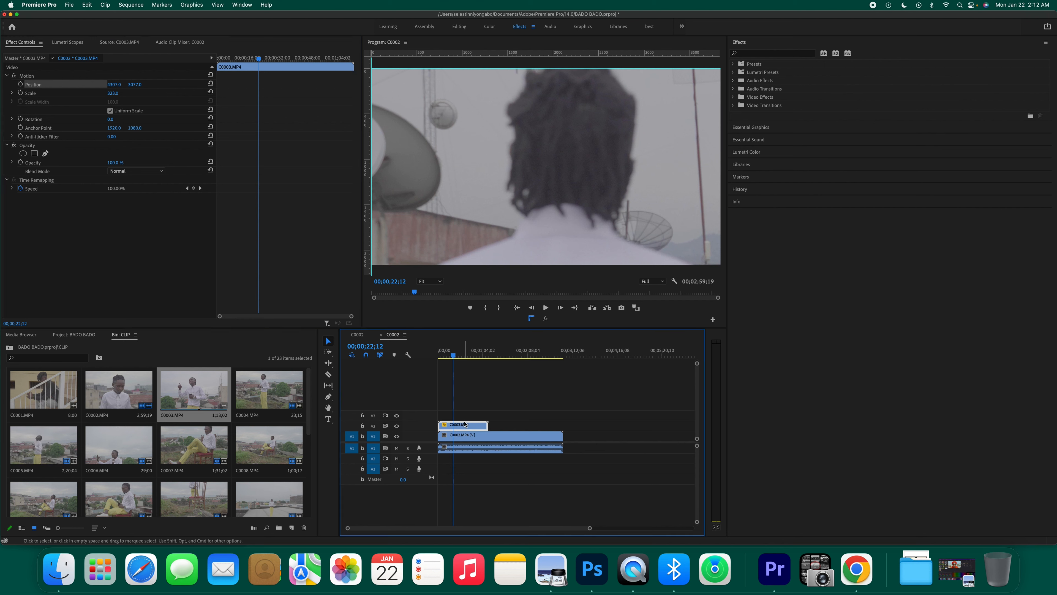
pyautogui.press('Delete')
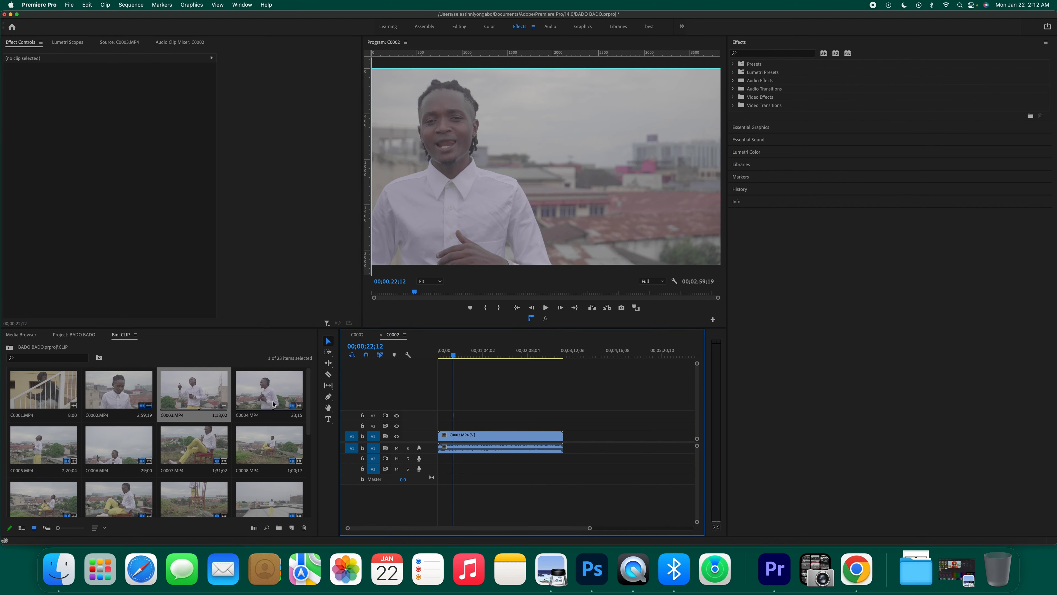
# Step: Preview C0004.MP4, and place C0005.MP4 at the sequence start with its video on V2 and its audio on A2
pyautogui.doubleClick(273, 404)
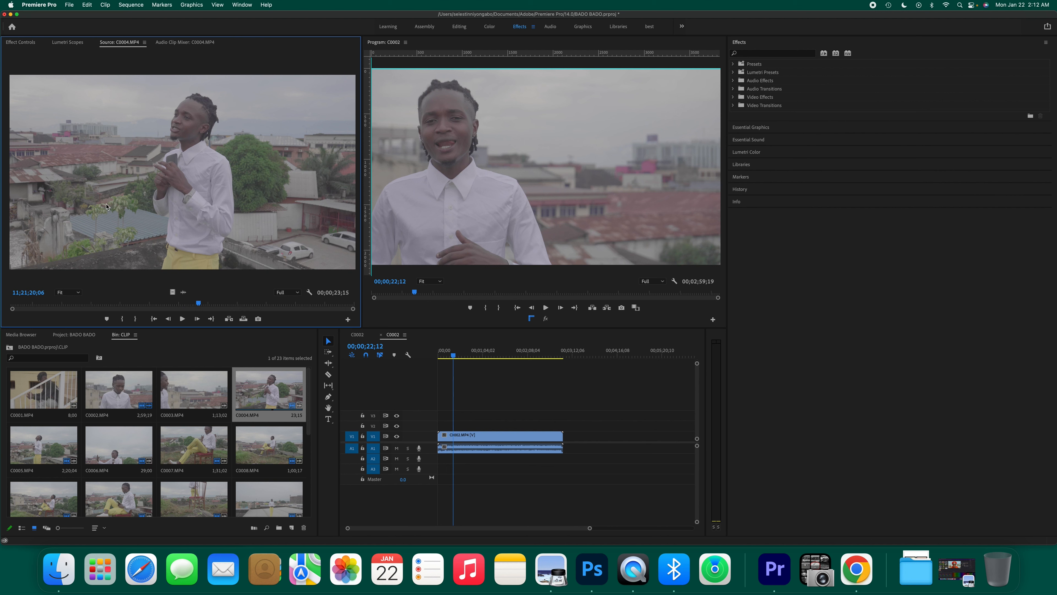
pyautogui.moveTo(593, 335); pyautogui.dragTo(242, 210)
pyautogui.click(41, 453)
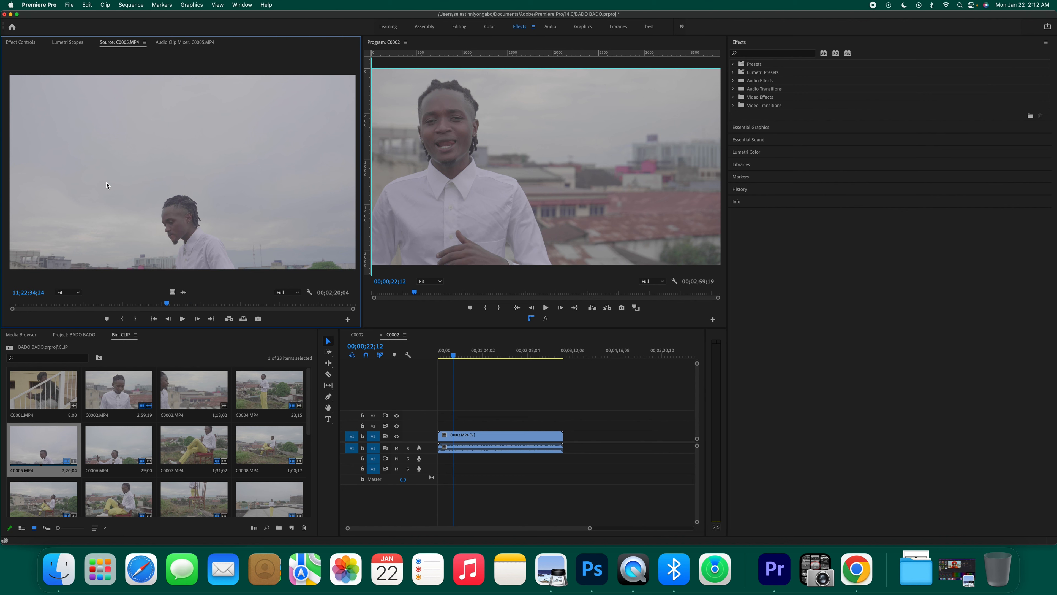
pyautogui.moveTo(585, 317); pyautogui.dragTo(444, 424)
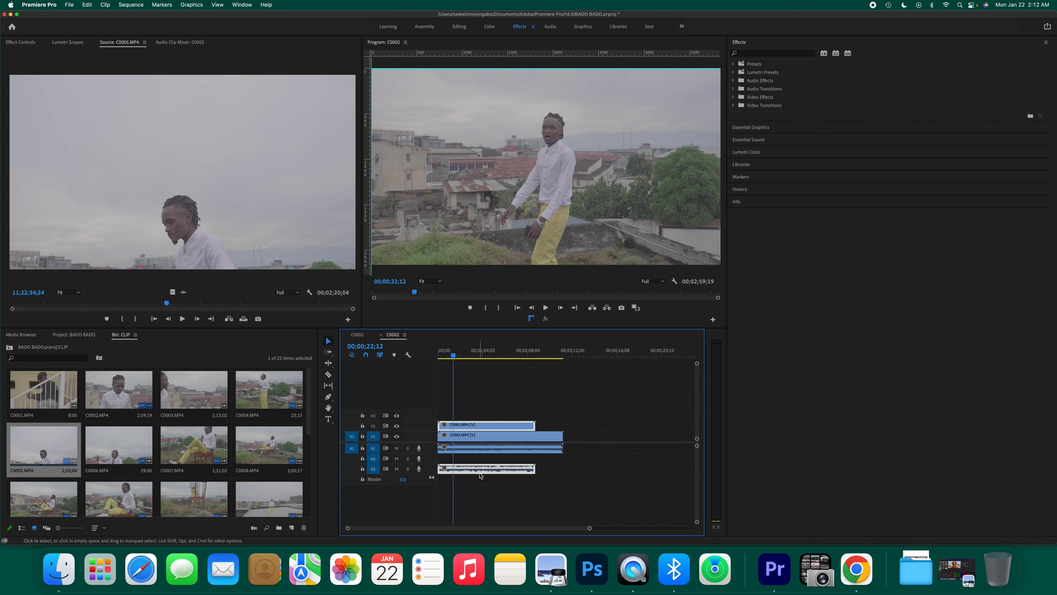
pyautogui.moveTo(480, 475); pyautogui.dragTo(485, 461)
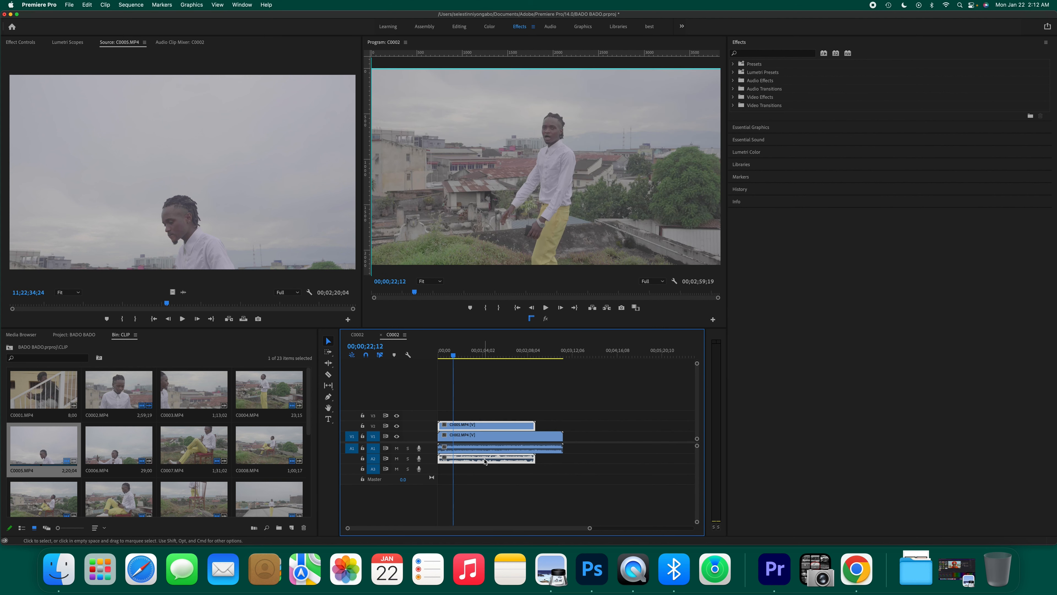
# Step: Select the C0002.MP4 and C0005.MP4 clips with their audio and synchronize them by audio, using track channel 1
pyautogui.click(528, 479)
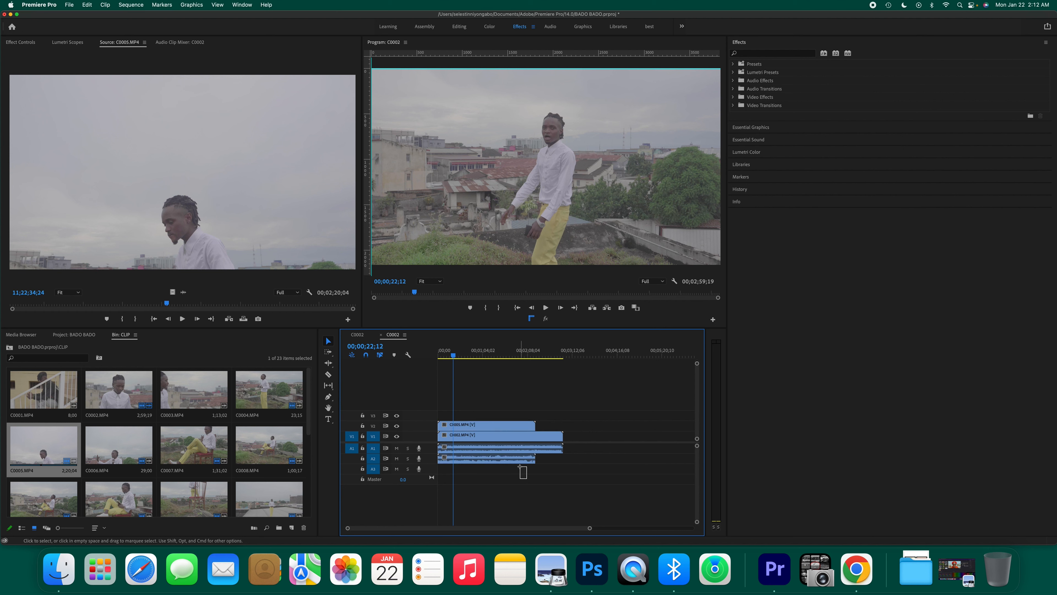
pyautogui.moveTo(520, 467); pyautogui.dragTo(486, 480)
pyautogui.moveTo(598, 448); pyautogui.dragTo(493, 464)
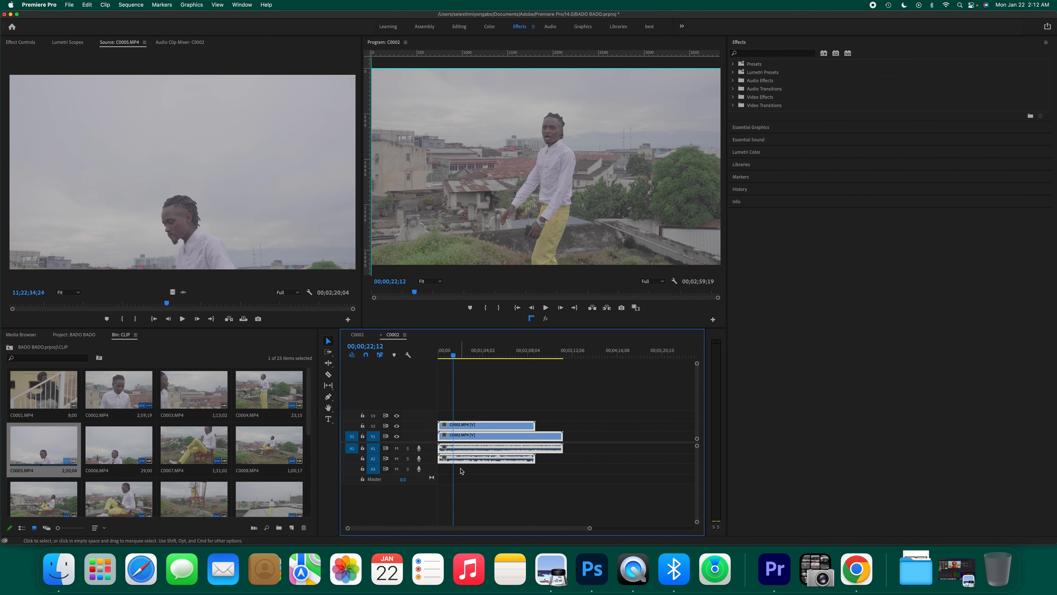
pyautogui.rightClick(467, 460)
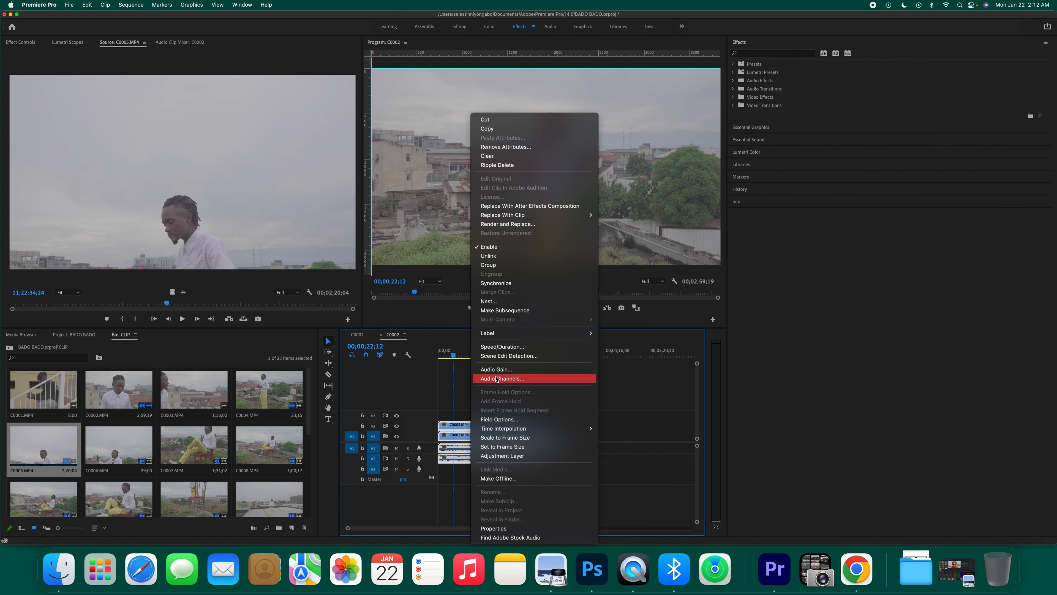
pyautogui.click(492, 283)
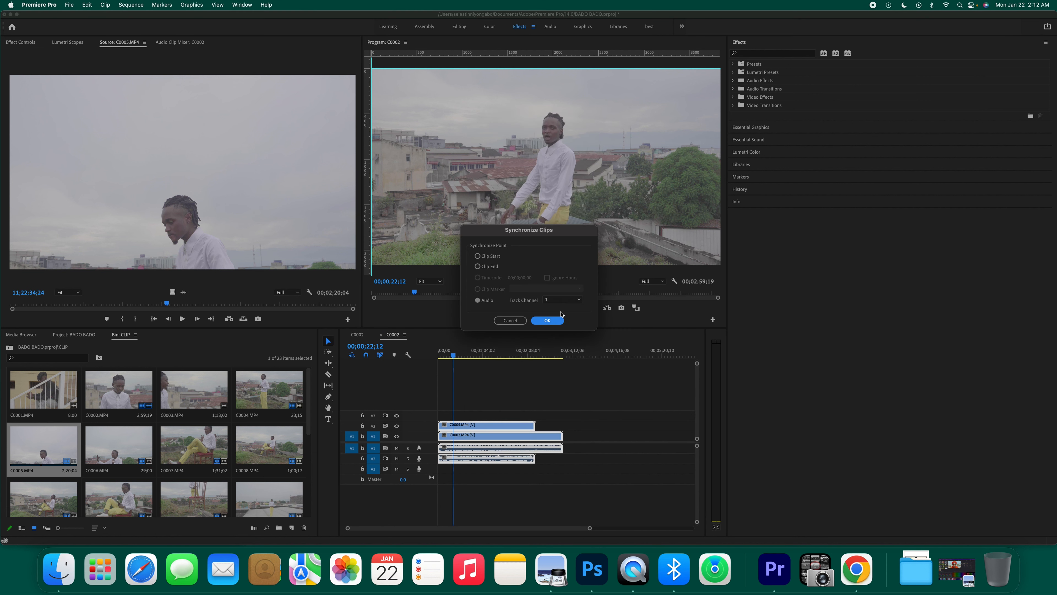
pyautogui.click(572, 302)
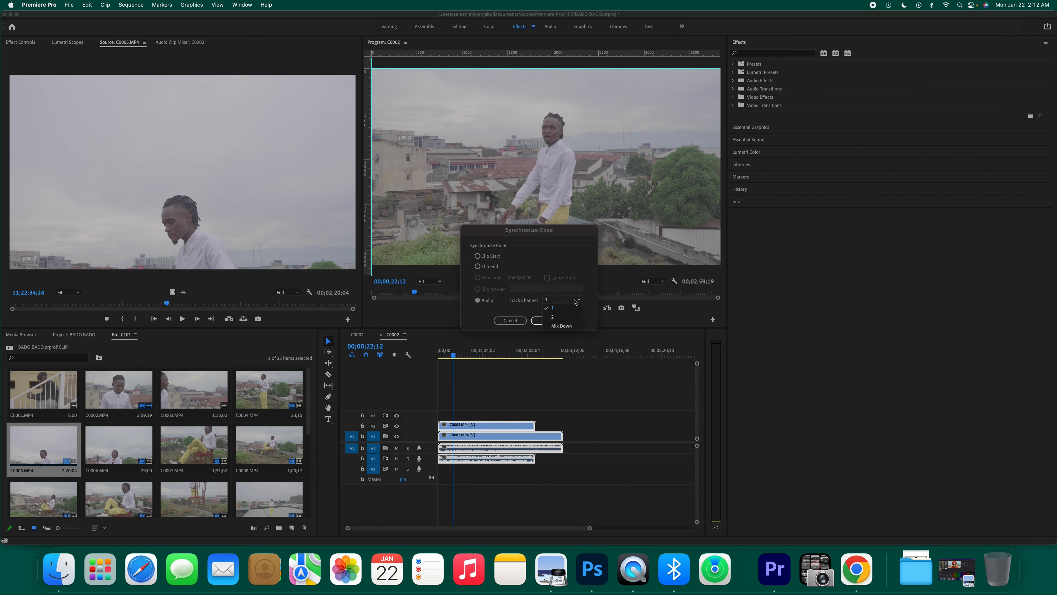
pyautogui.click(575, 302)
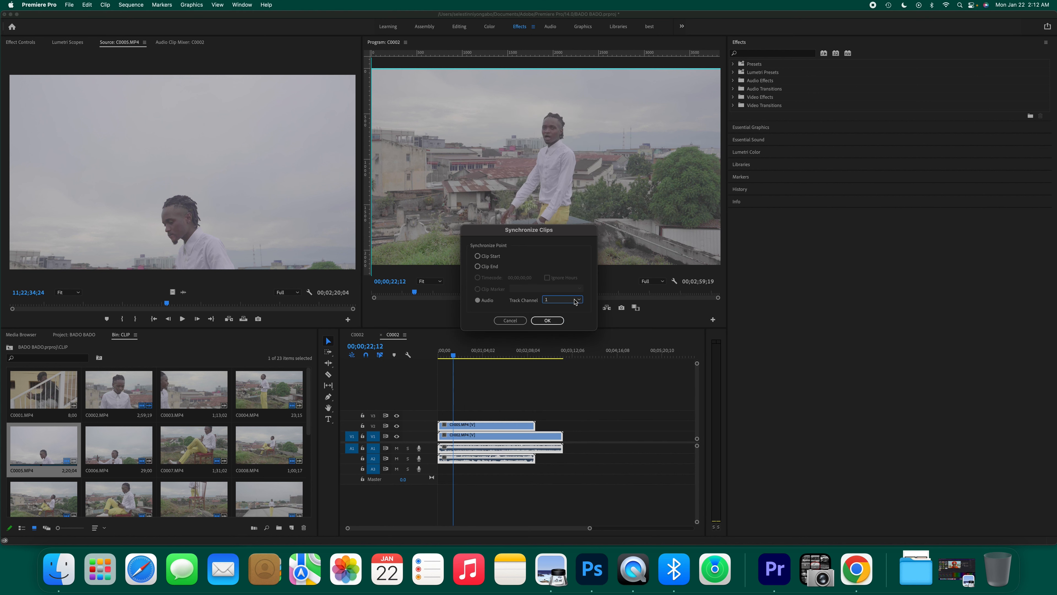
pyautogui.click(547, 320)
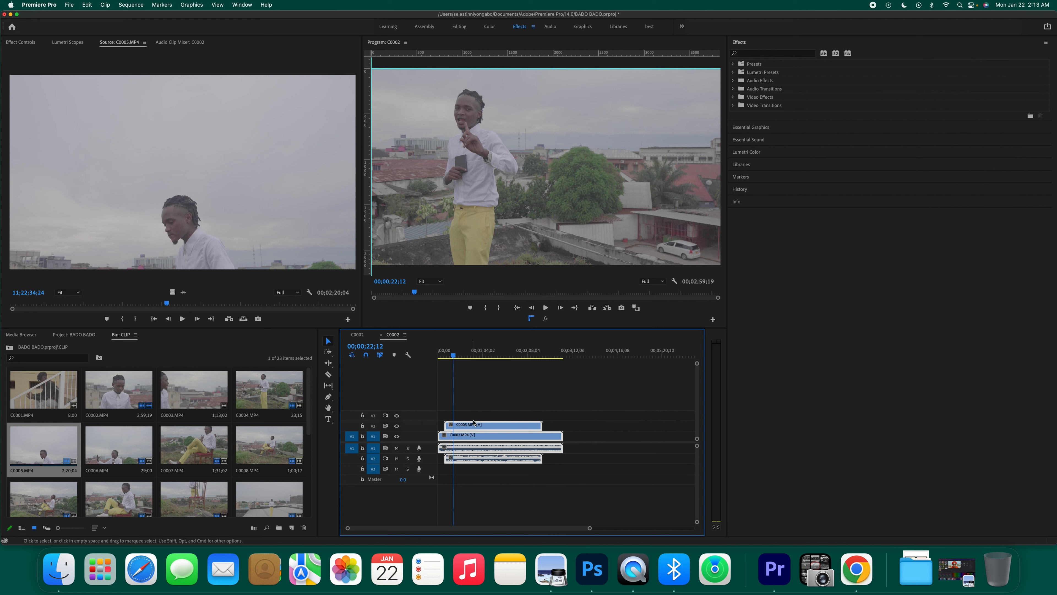
# Step: Mute audio track A2 and play the synchronized clips from the start of the sequence
pyautogui.click(488, 398)
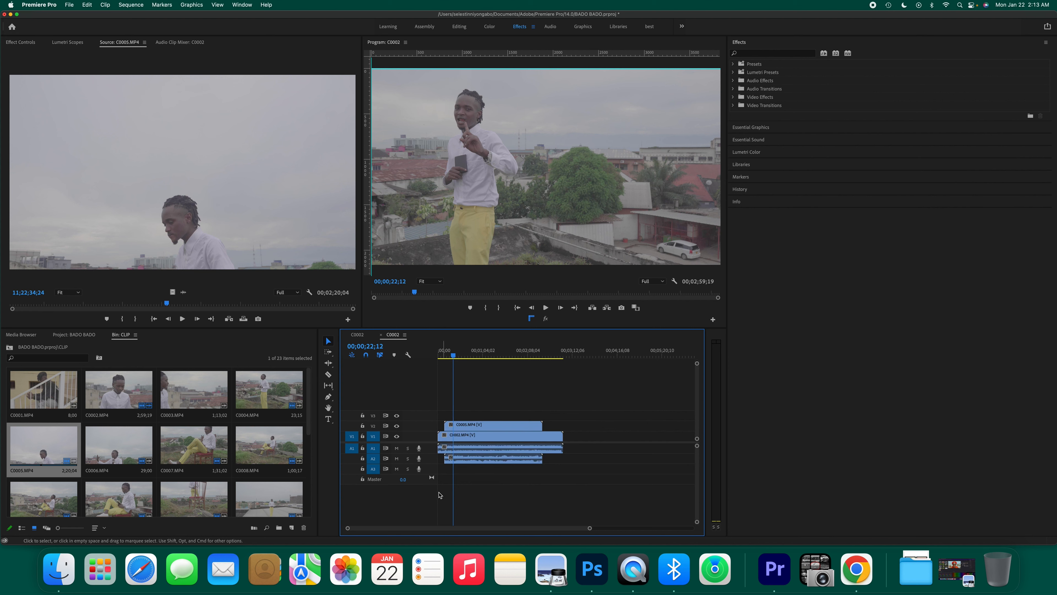
pyautogui.click(397, 458)
pyautogui.click(439, 359)
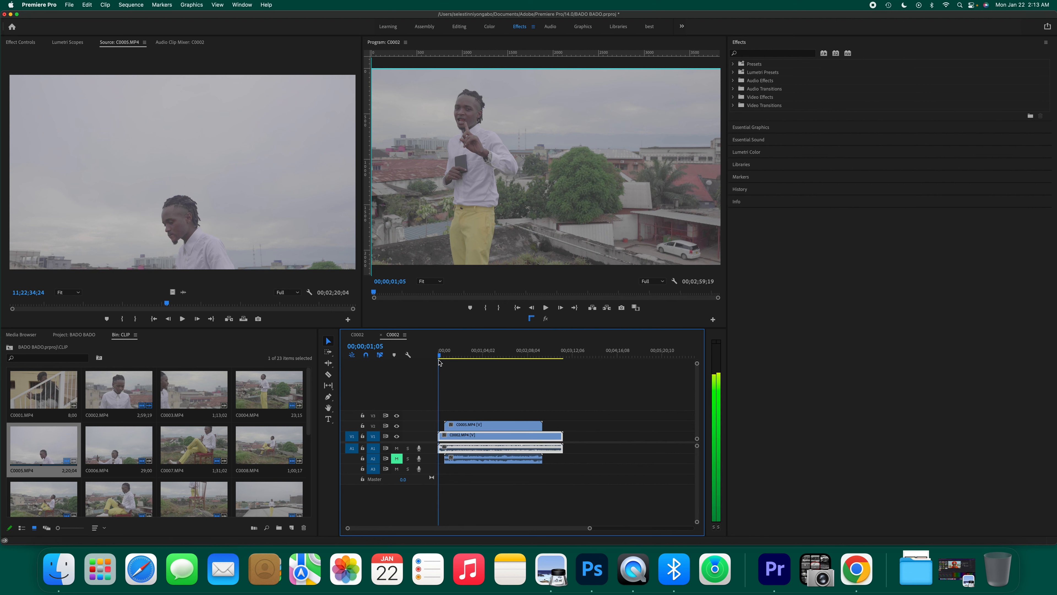
pyautogui.press('space')
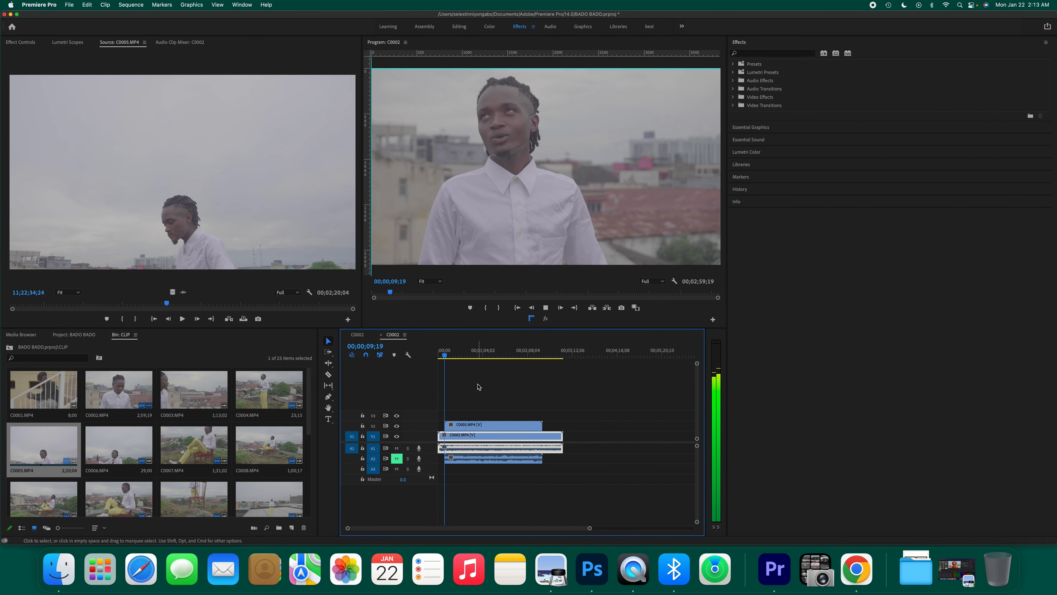
# Step: Stop the sequence playback and save the project
pyautogui.press('space')
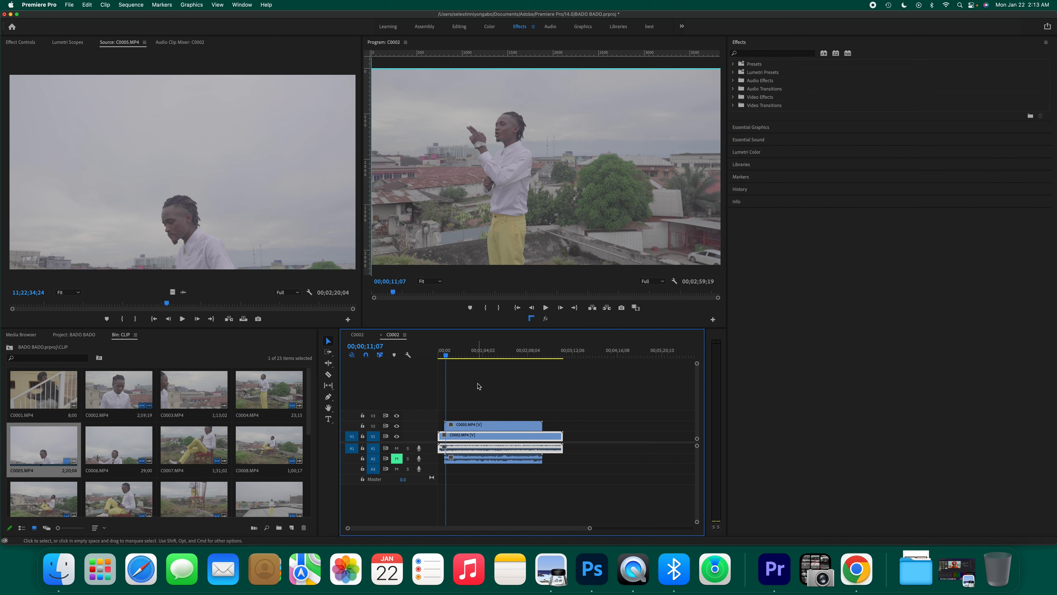
pyautogui.press('super+s')
# Step: Add a text title reading "control s" over the lower middle of the frame, and reword it to "command s"
pyautogui.click(329, 418)
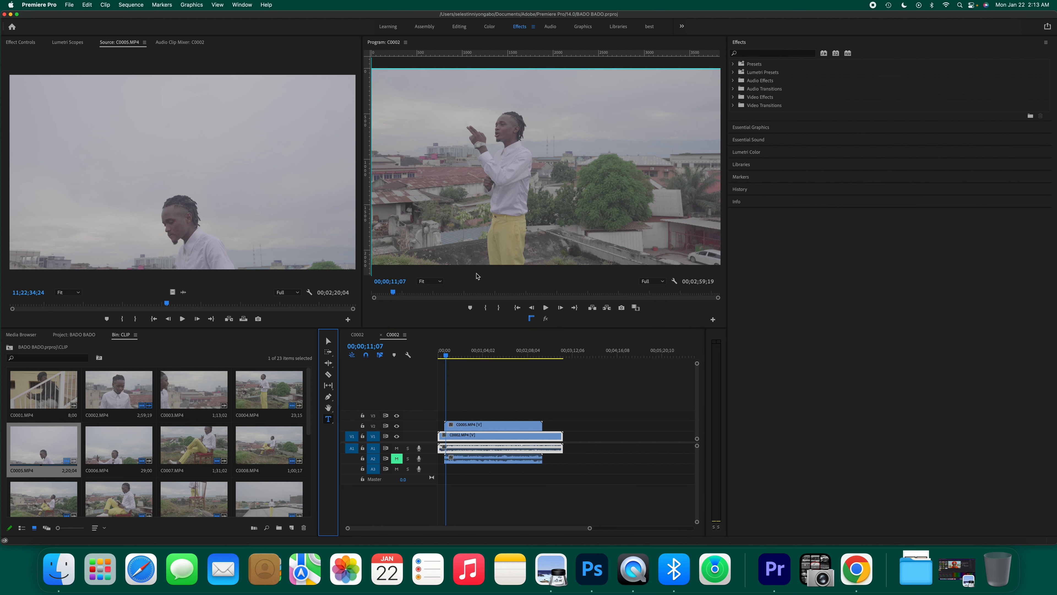
pyautogui.click(490, 227)
pyautogui.click(494, 230)
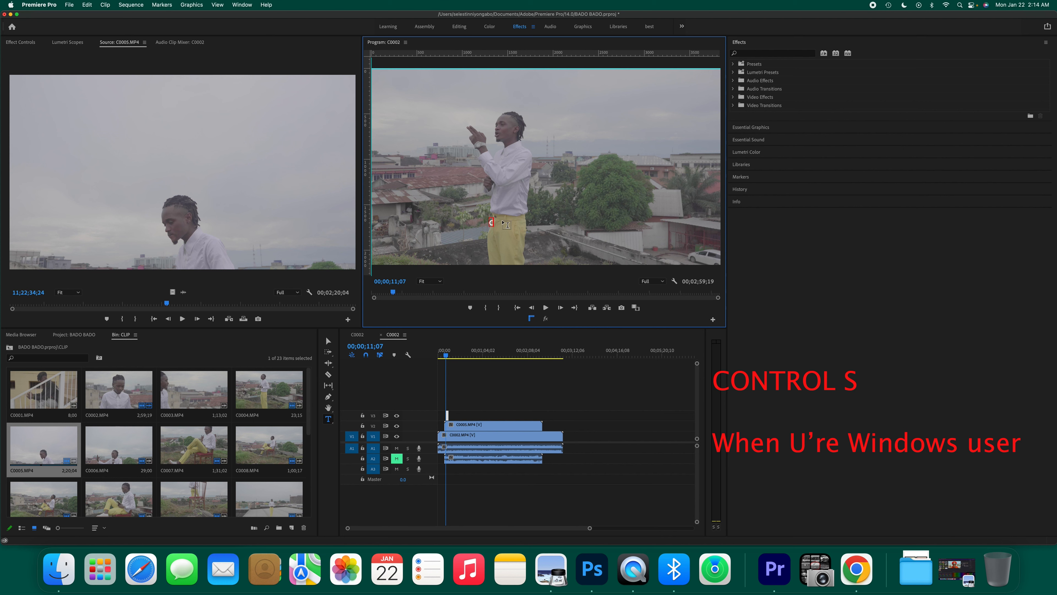
pyautogui.write('ontrol s')
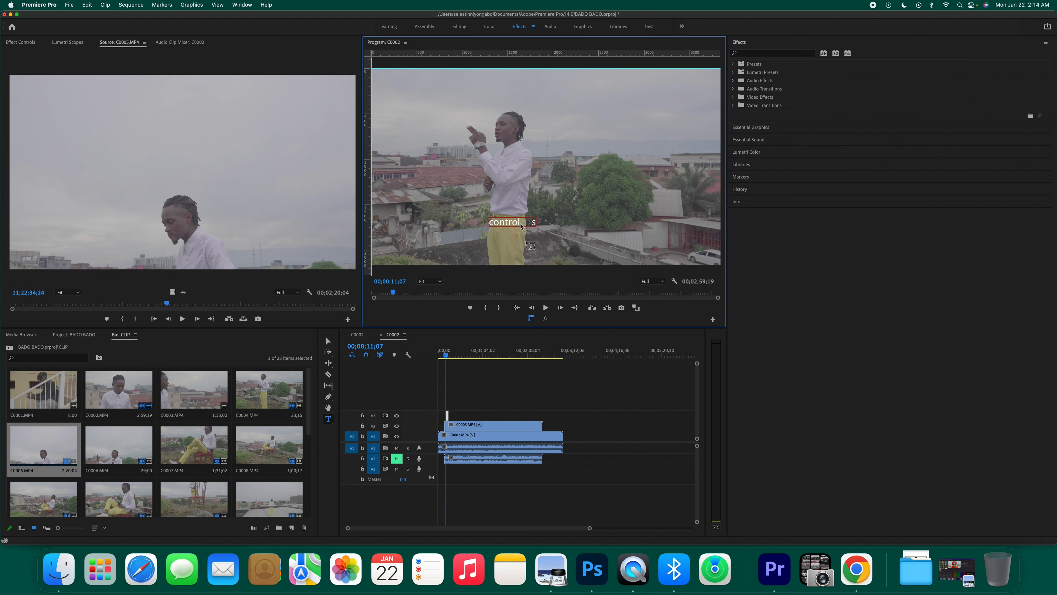
pyautogui.moveTo(521, 226); pyautogui.dragTo(465, 225)
pyautogui.write('comm')
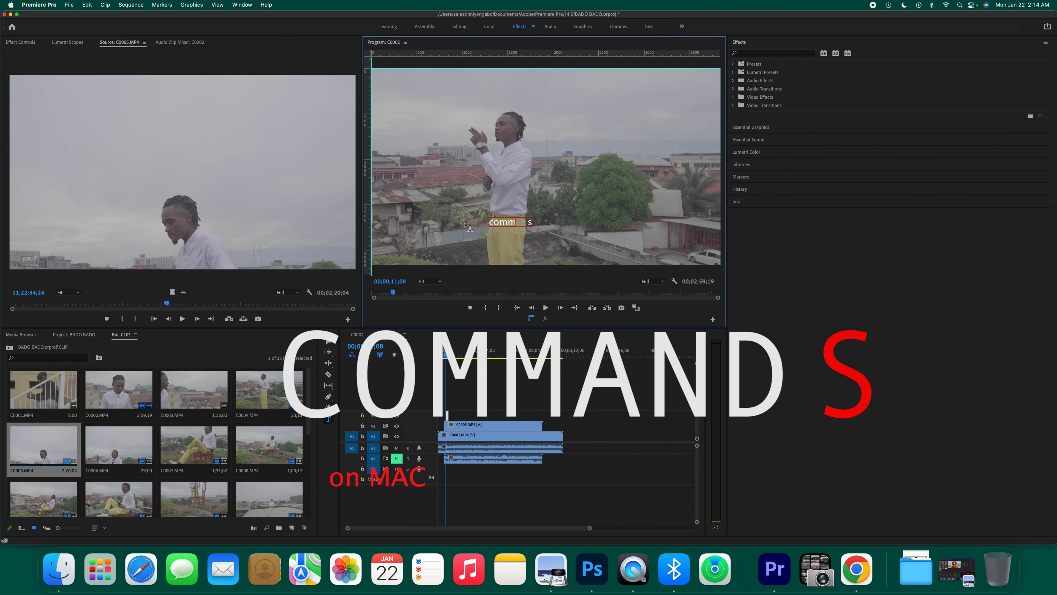
pyautogui.write('and')
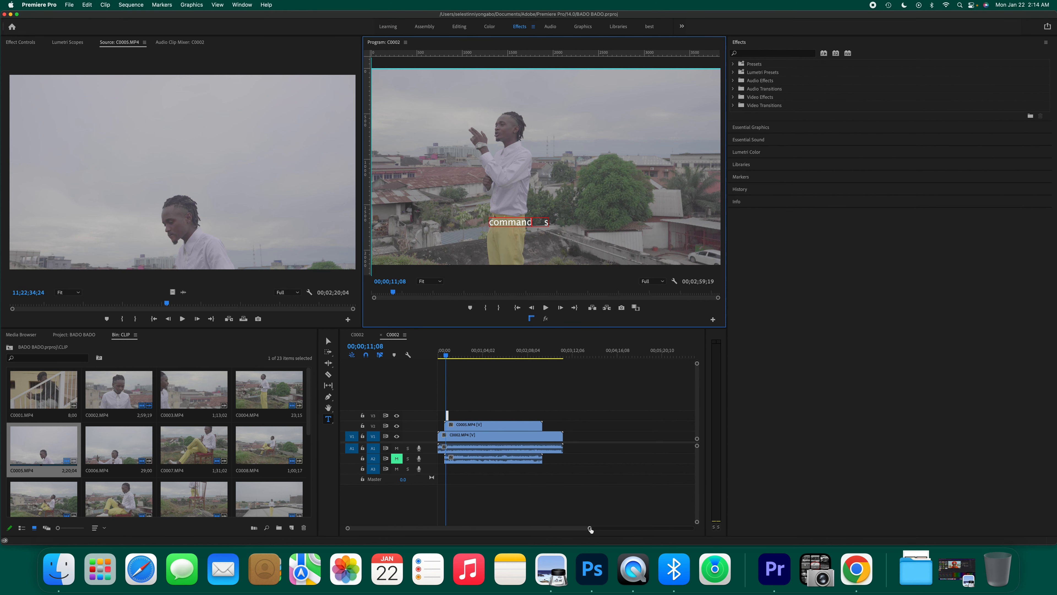
# Step: Delete the text title clip from track V3
pyautogui.moveTo(589, 528); pyautogui.dragTo(489, 528)
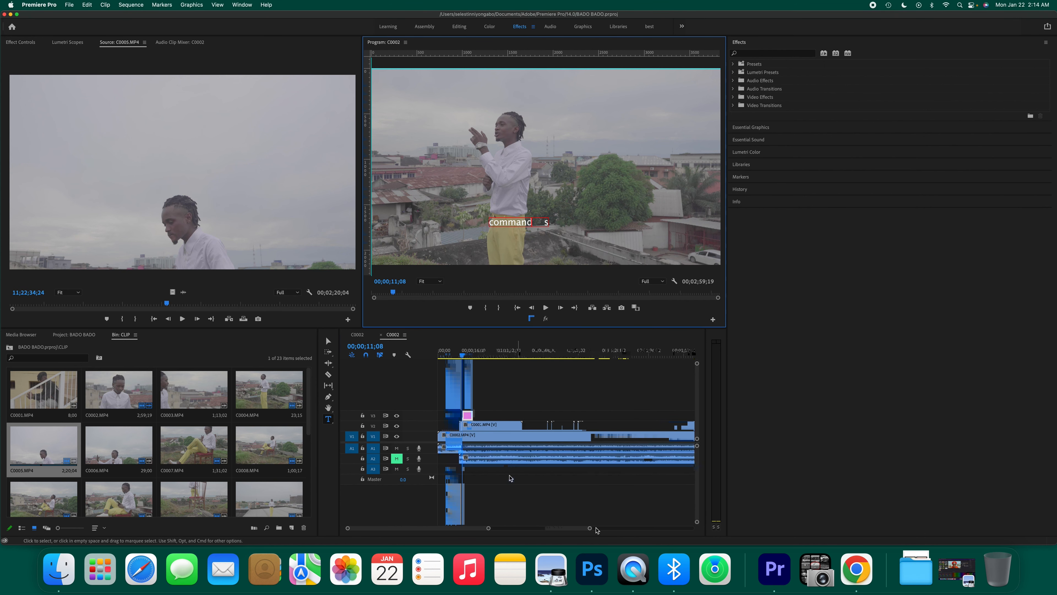
pyautogui.click(468, 415)
pyautogui.press('Delete')
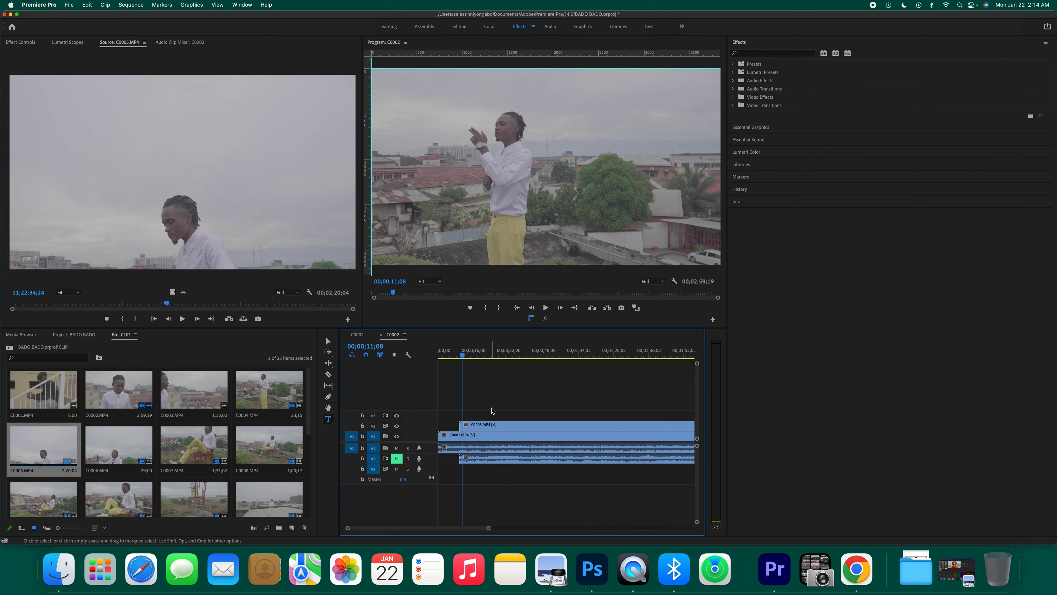
# Step: Open C0007.MP4 for preview and place it at the sequence start, with its video on V3 and its audio on A3
pyautogui.doubleClick(193, 447)
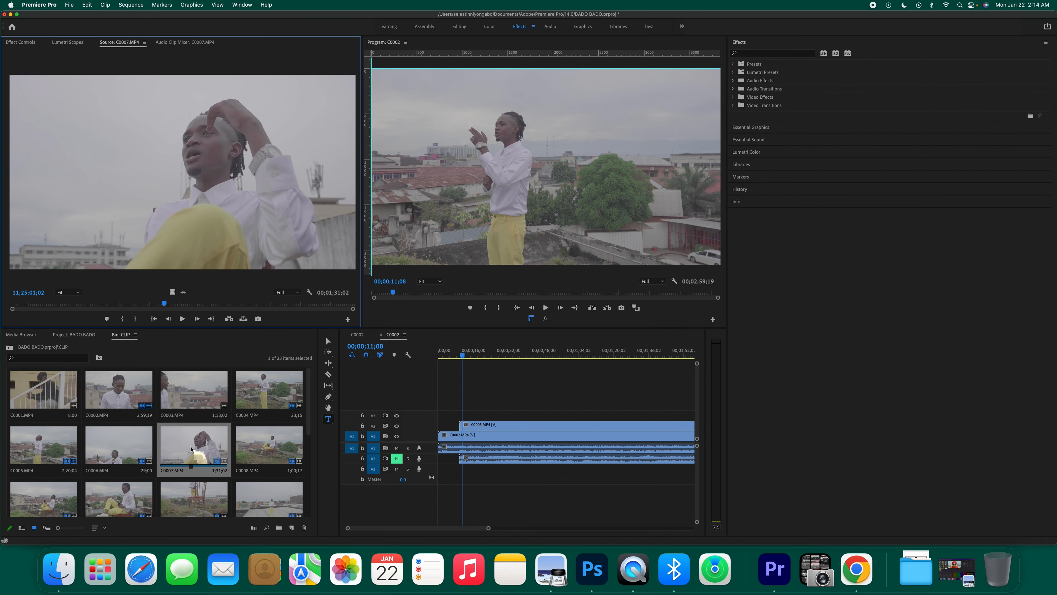
pyautogui.moveTo(166, 227); pyautogui.dragTo(439, 413)
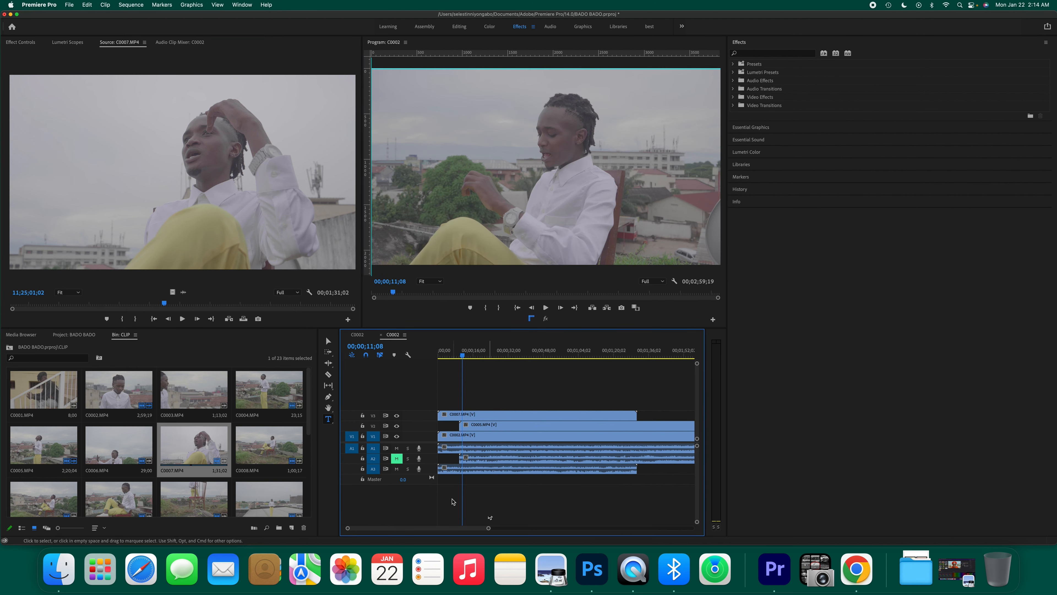
# Step: Synchronize the C0007.MP4 and C0002.MP4 clips by audio, using track channel 1
pyautogui.moveTo(451, 499); pyautogui.dragTo(448, 453)
pyautogui.rightClick(448, 454)
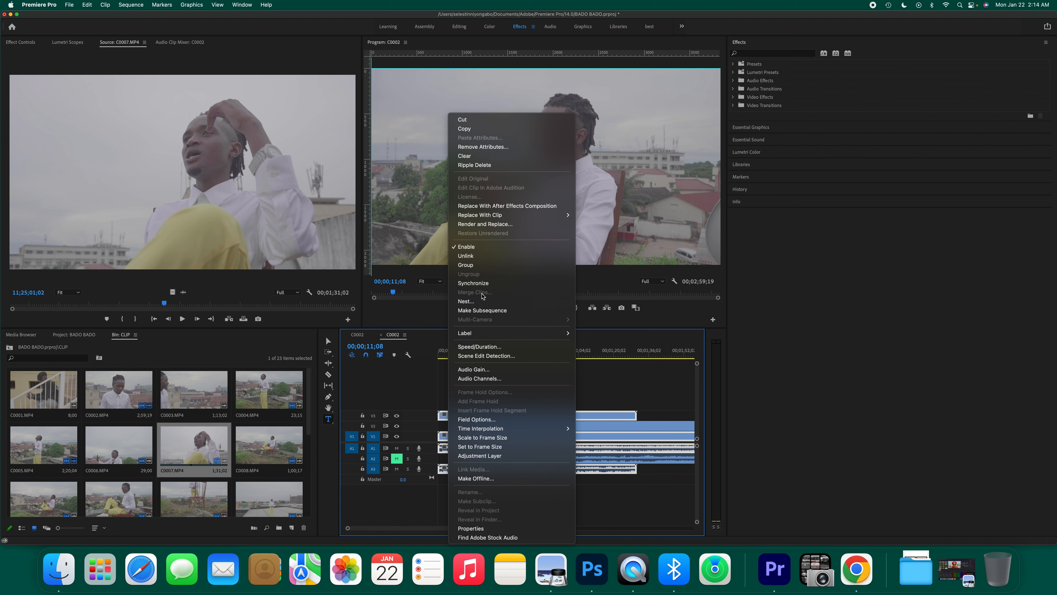
pyautogui.click(482, 284)
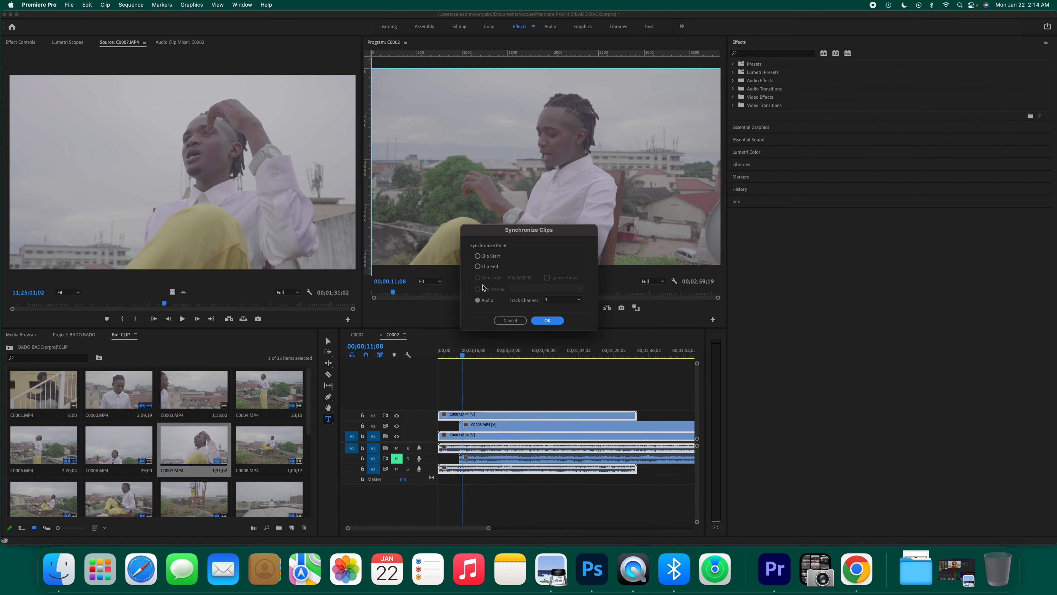
pyautogui.click(547, 321)
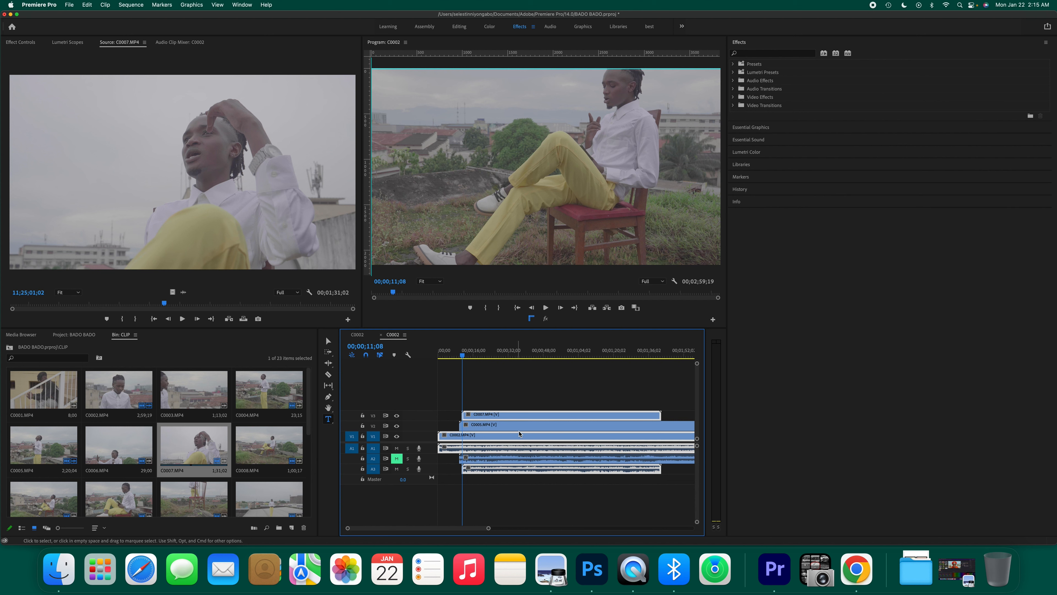
# Step: Unmute audio track A2
pyautogui.rightClick(529, 417)
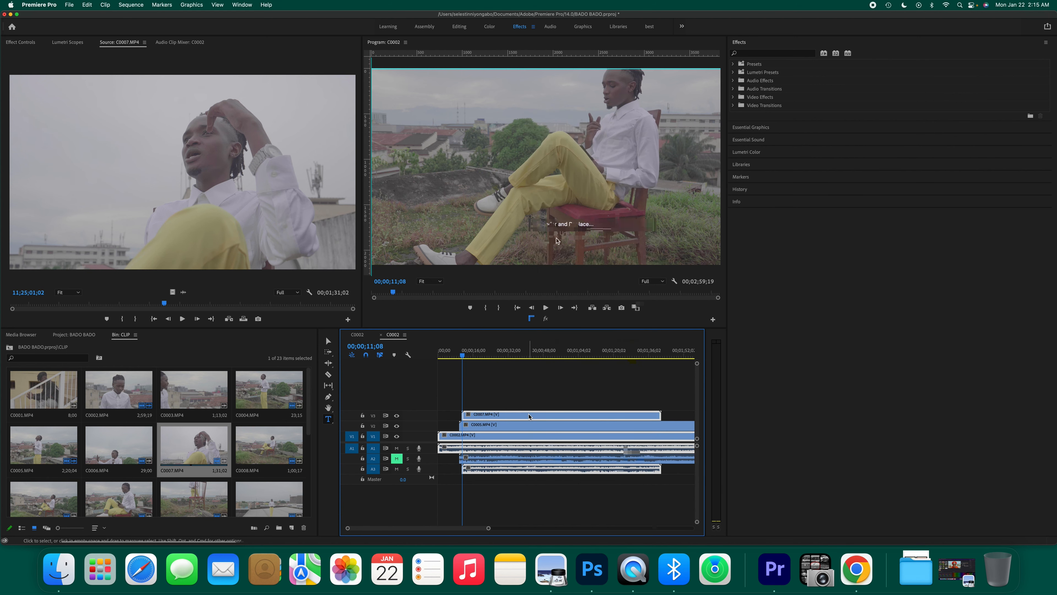
pyautogui.rightClick(529, 416)
pyautogui.click(549, 266)
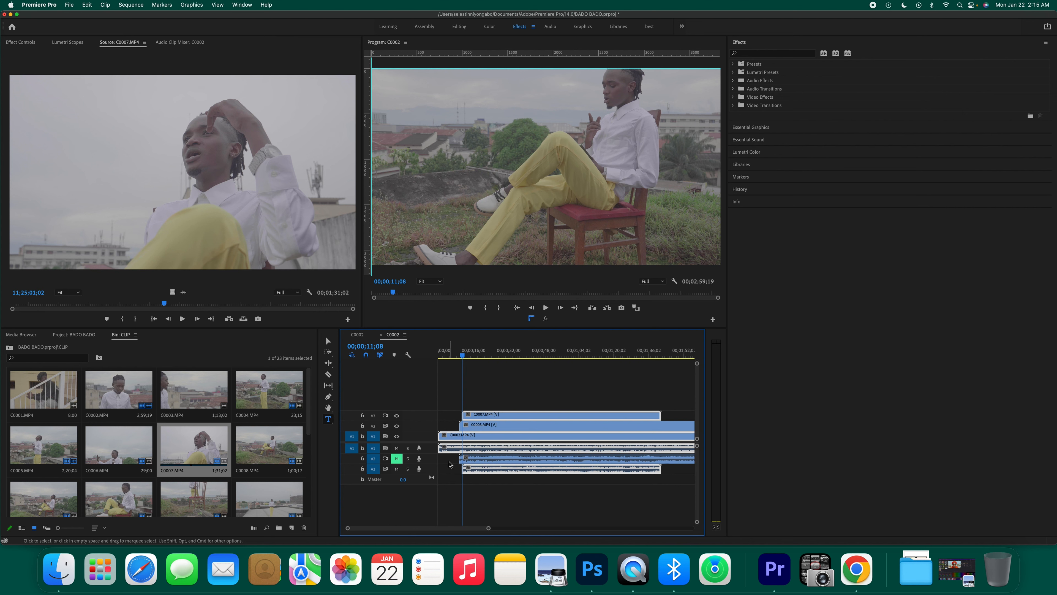
pyautogui.click(396, 458)
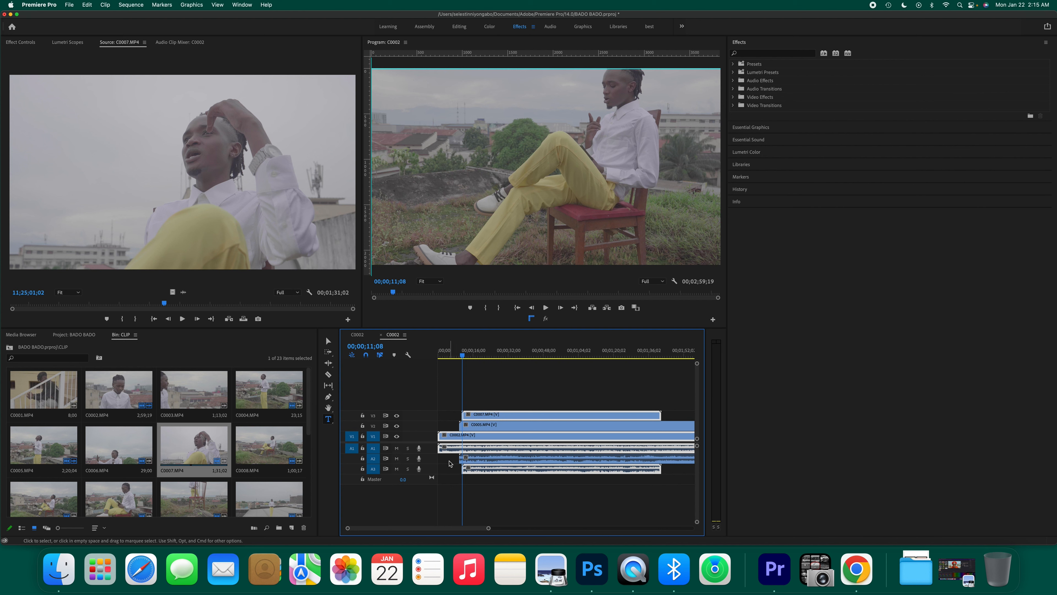
# Step: Try to unlink the C0005.MP4 and C0007.MP4 clips from their audio, and undo back to before the synchronization
pyautogui.moveTo(450, 461); pyautogui.dragTo(511, 471)
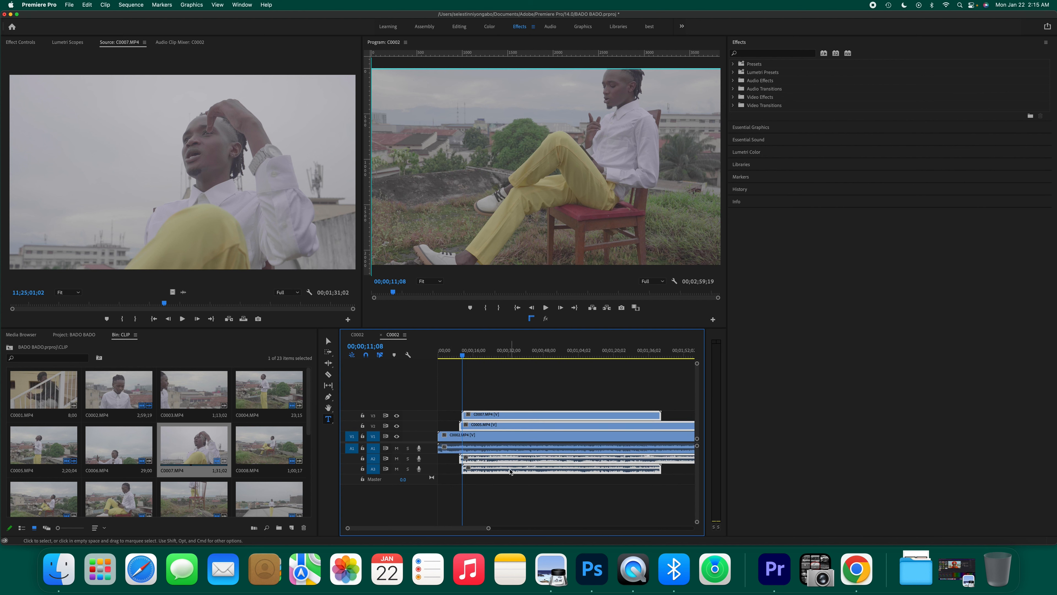
pyautogui.rightClick(519, 429)
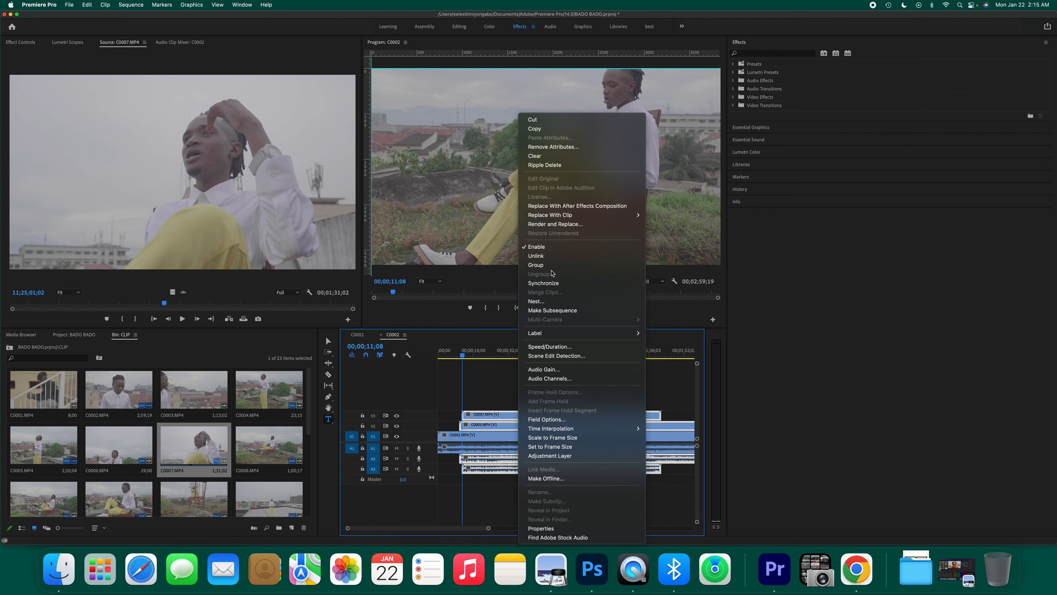
pyautogui.click(536, 255)
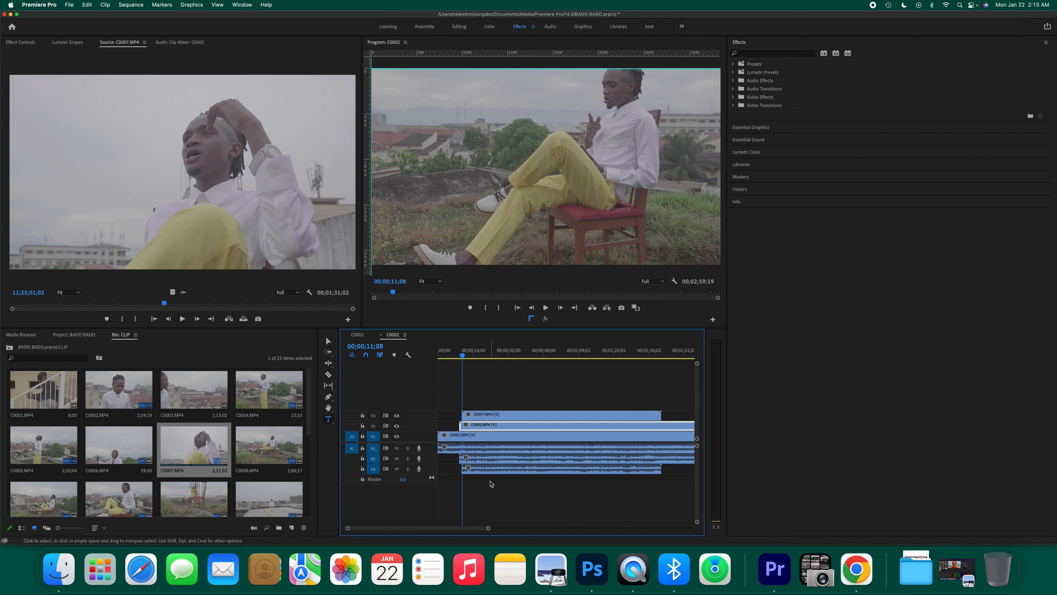
pyautogui.press('super+z')
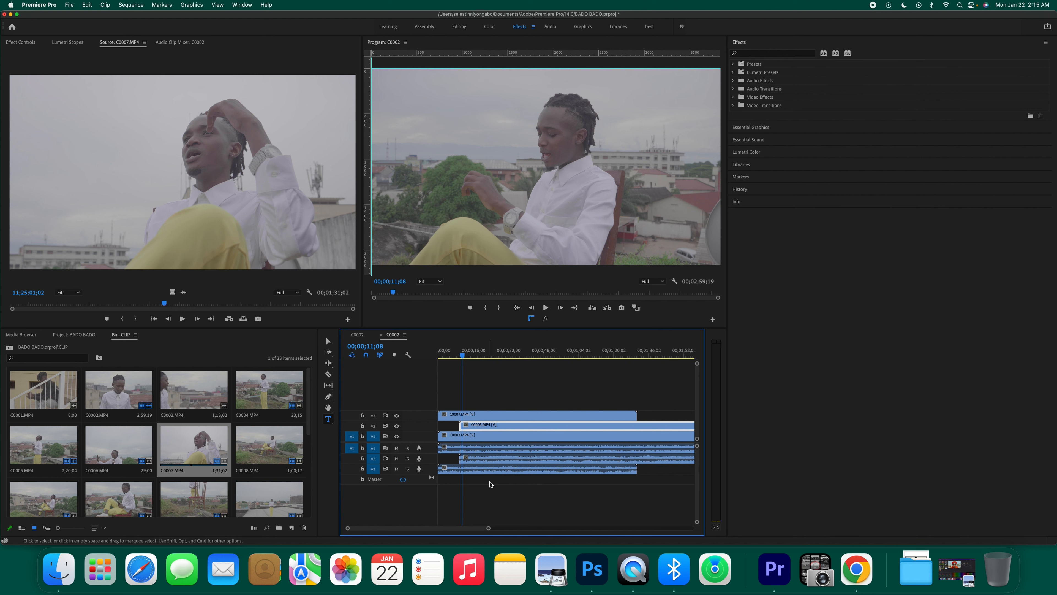
# Step: Select C0007.MP4 and C0002.MP4 with their audio, synchronize them by audio on track channel 1, and clear the selection
pyautogui.moveTo(450, 483); pyautogui.dragTo(447, 444)
pyautogui.rightClick(448, 453)
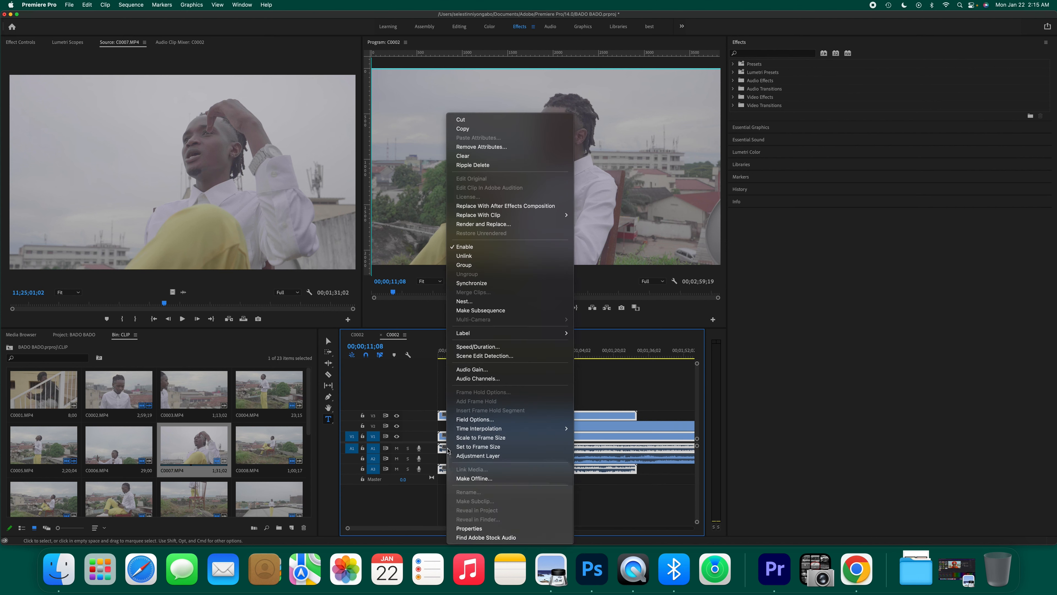
pyautogui.click(471, 283)
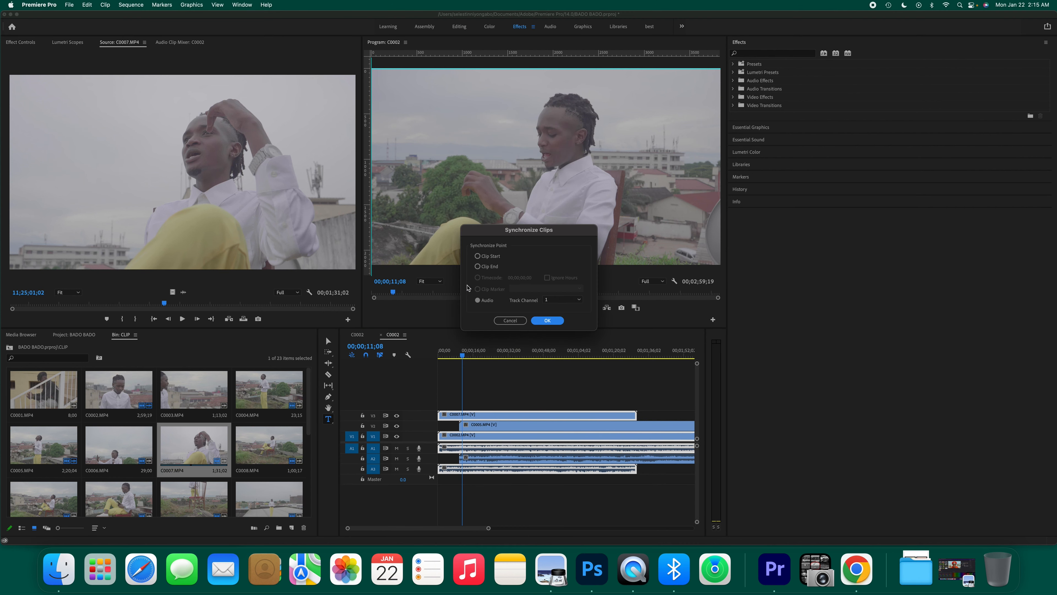
pyautogui.click(547, 321)
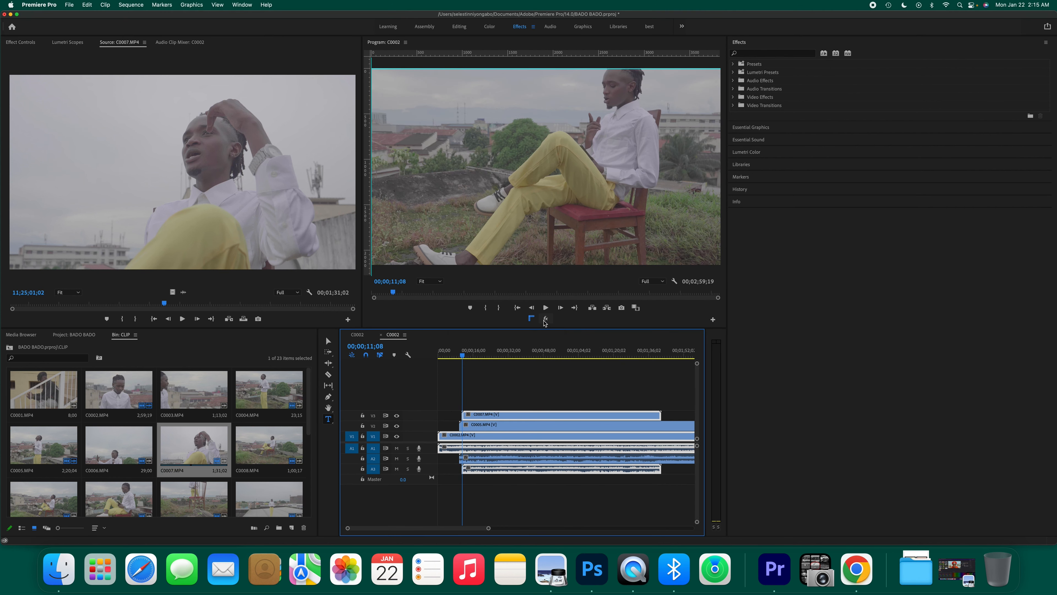
pyautogui.click(496, 489)
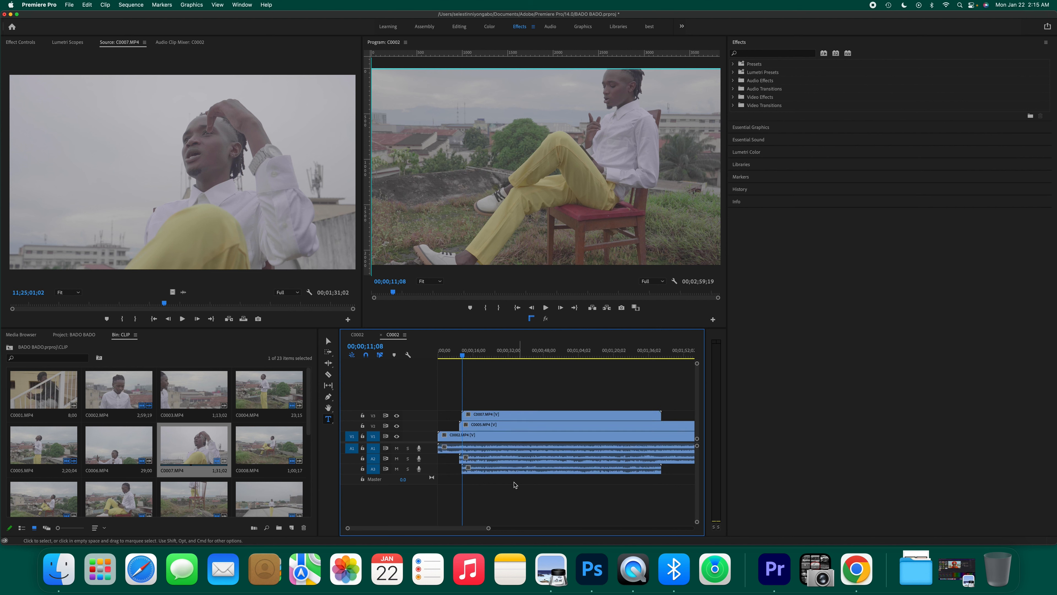
# Step: Unlink the video and audio of the C0005.MP4 and C0007.MP4 clips
pyautogui.moveTo(454, 460); pyautogui.dragTo(495, 470)
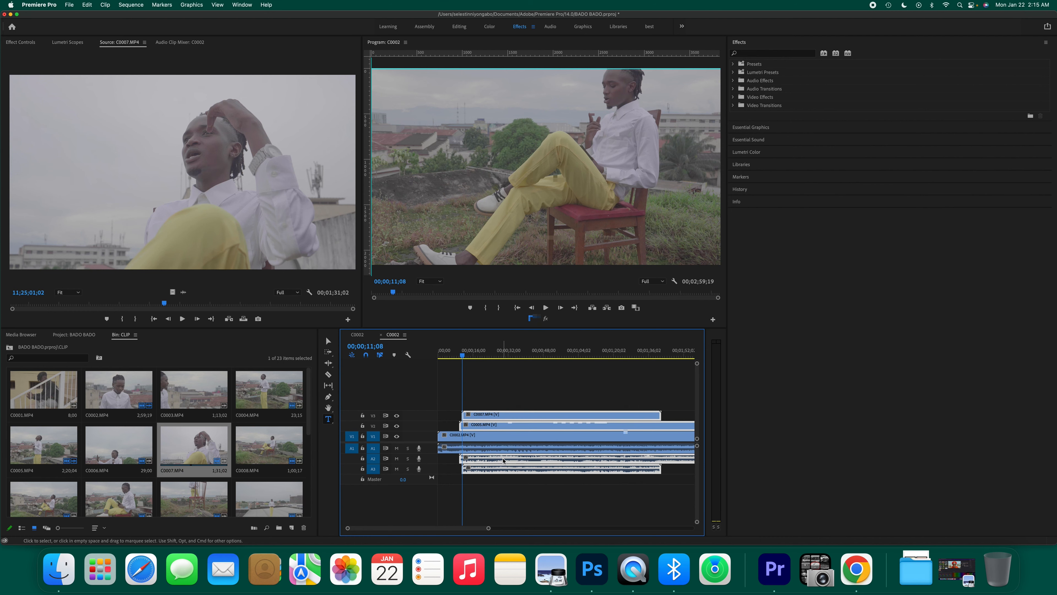
pyautogui.rightClick(503, 459)
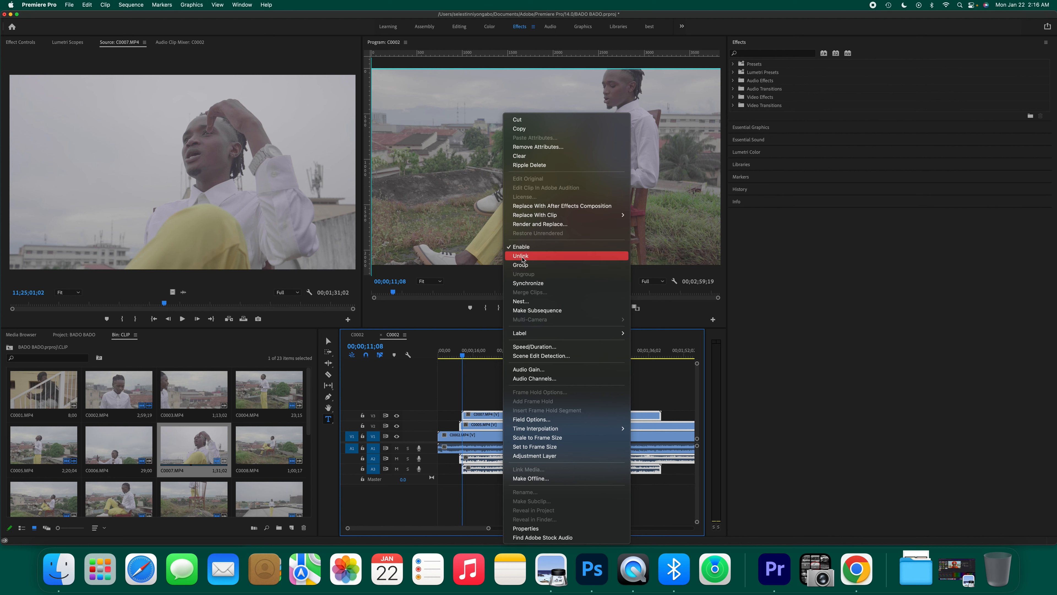
pyautogui.click(540, 256)
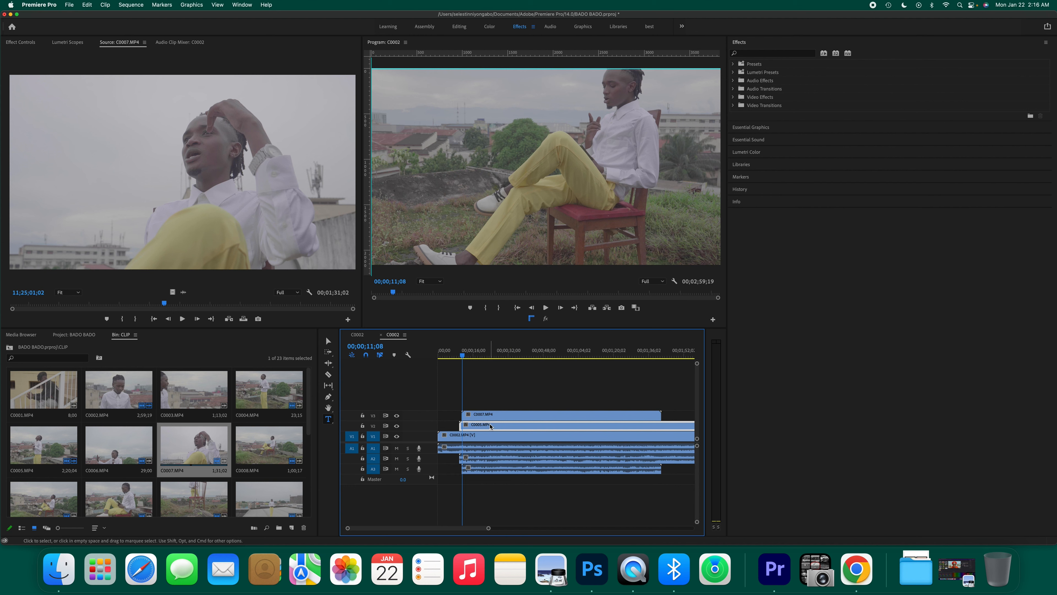
# Step: Delete the unlinked audio clips from tracks A2 and A3, and save the project
pyautogui.moveTo(448, 458); pyautogui.dragTo(562, 482)
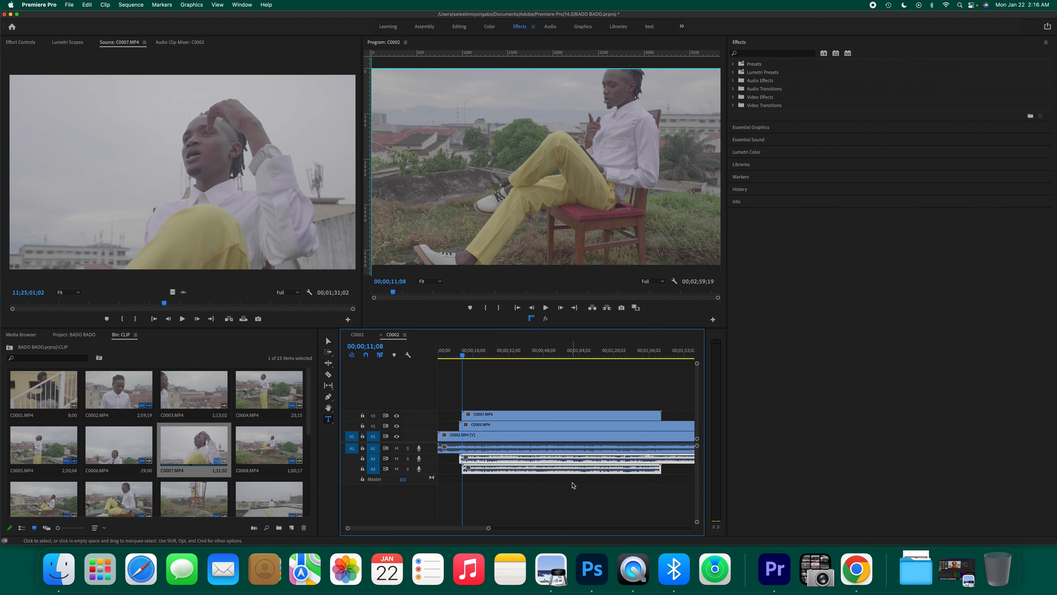
pyautogui.press('Delete')
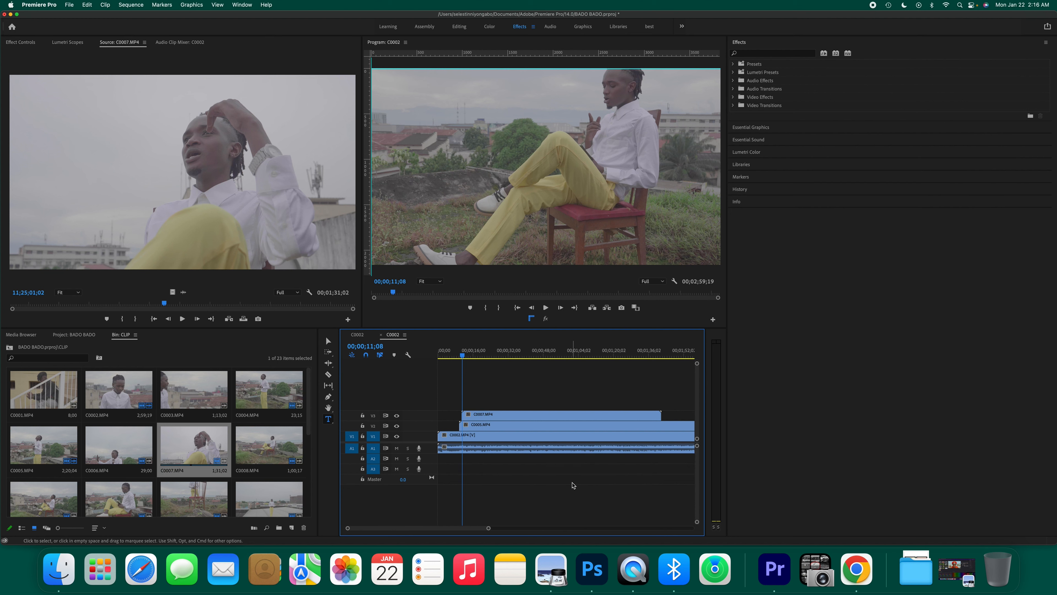
pyautogui.press('cmd+s')
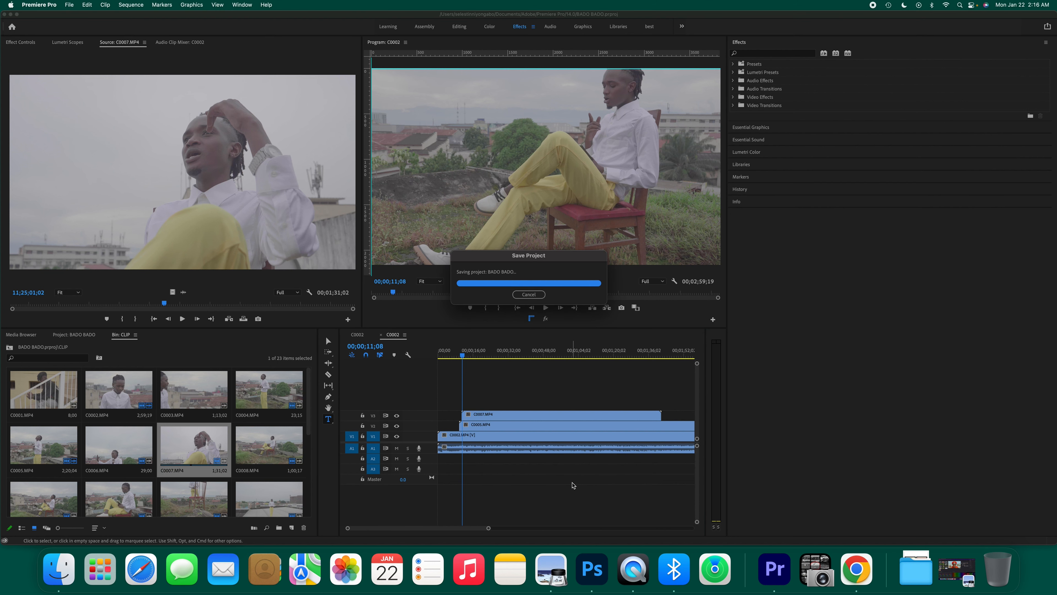
# Step: Play the sequence up to 00;00;13;16 and cut the C0007.MP4 clip on track V3 at that point
pyautogui.press('space')
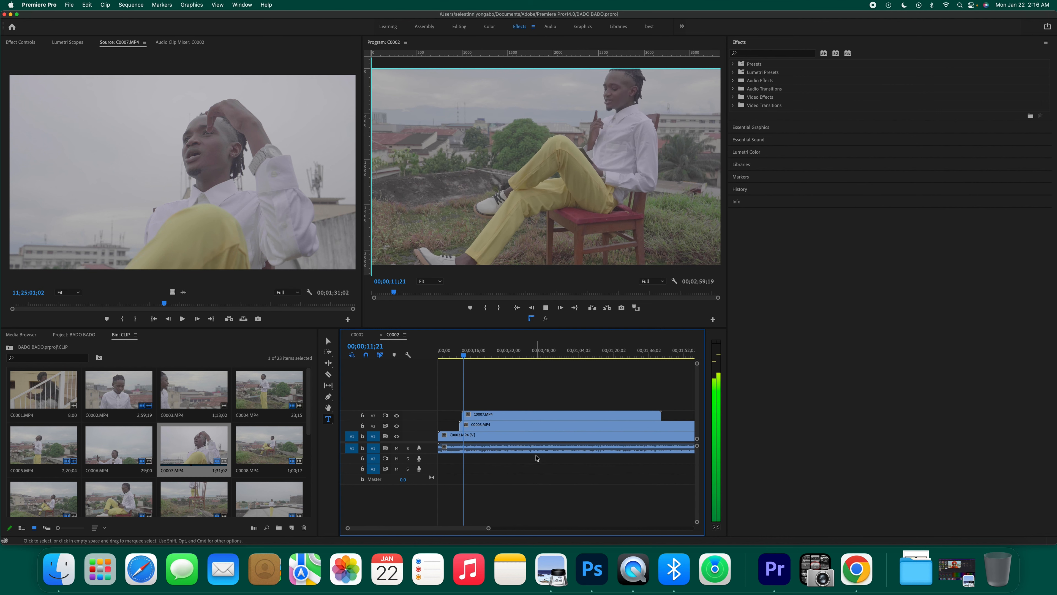
pyautogui.press('space')
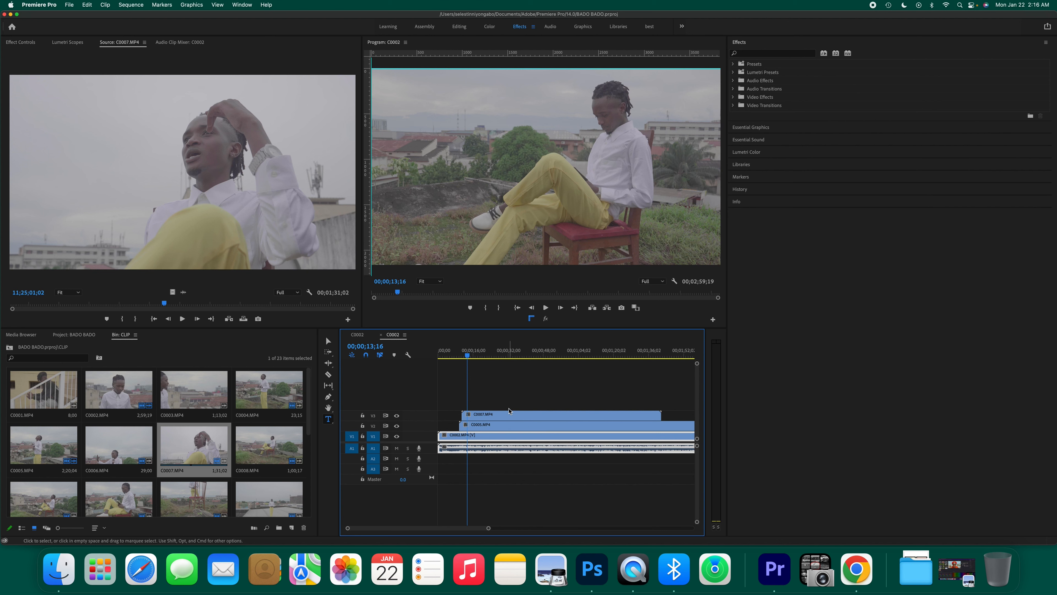
pyautogui.click(469, 414)
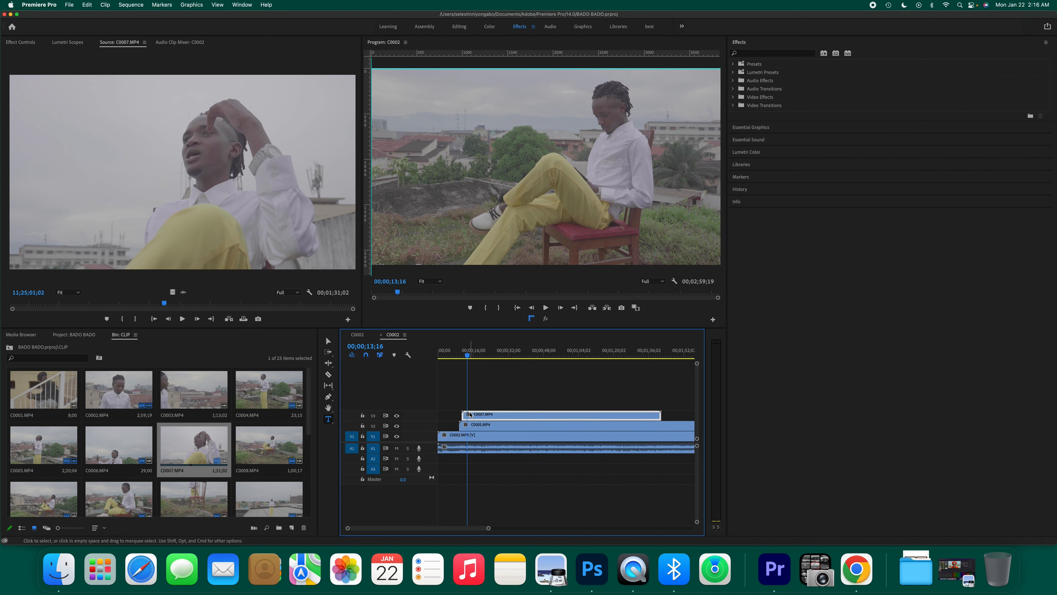
pyautogui.press('c')
pyautogui.click(468, 415)
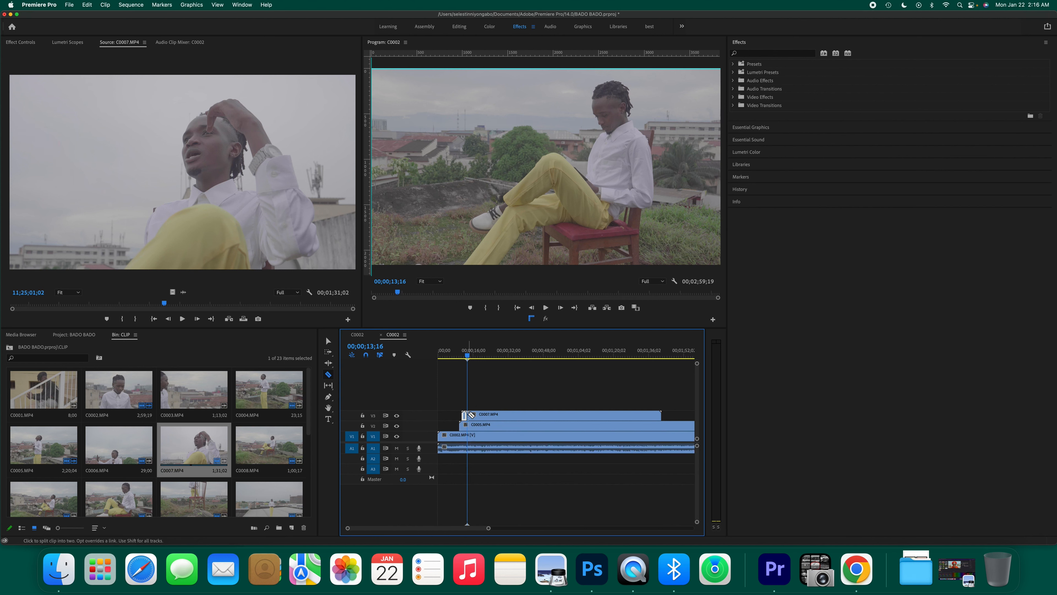
# Step: Trim the start of the second C0007.MP4 segment on track V3 to 00;00;15;12
pyautogui.press('v')
pyautogui.moveTo(469, 415); pyautogui.dragTo(476, 415)
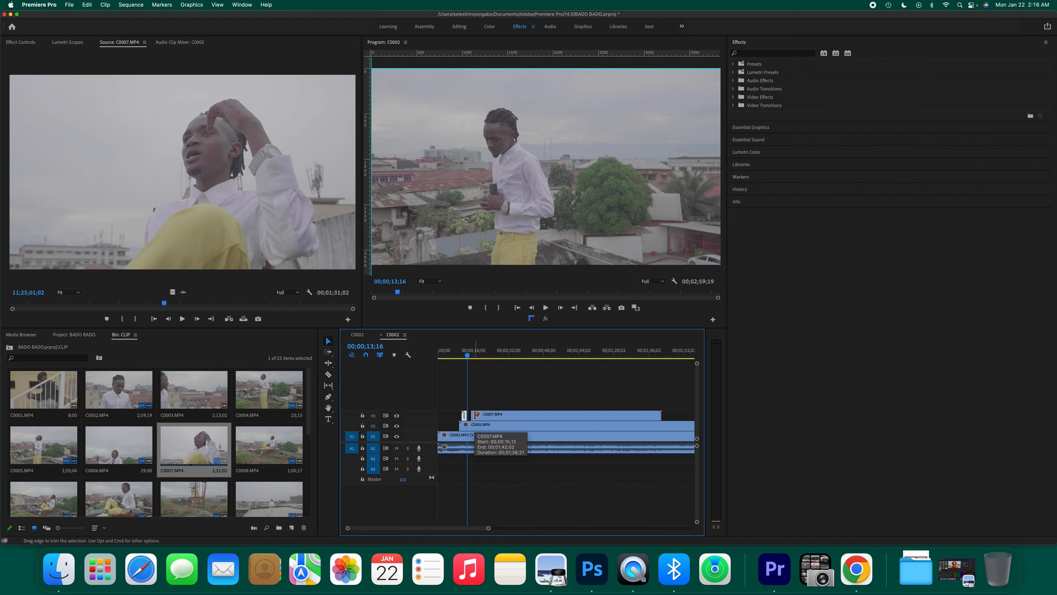
# Step: Play to 00;00;20;13, cut the C0007.MP4 clip on track V3 there, and trim the start of the following segment to 00;00;24;06
pyautogui.press('space')
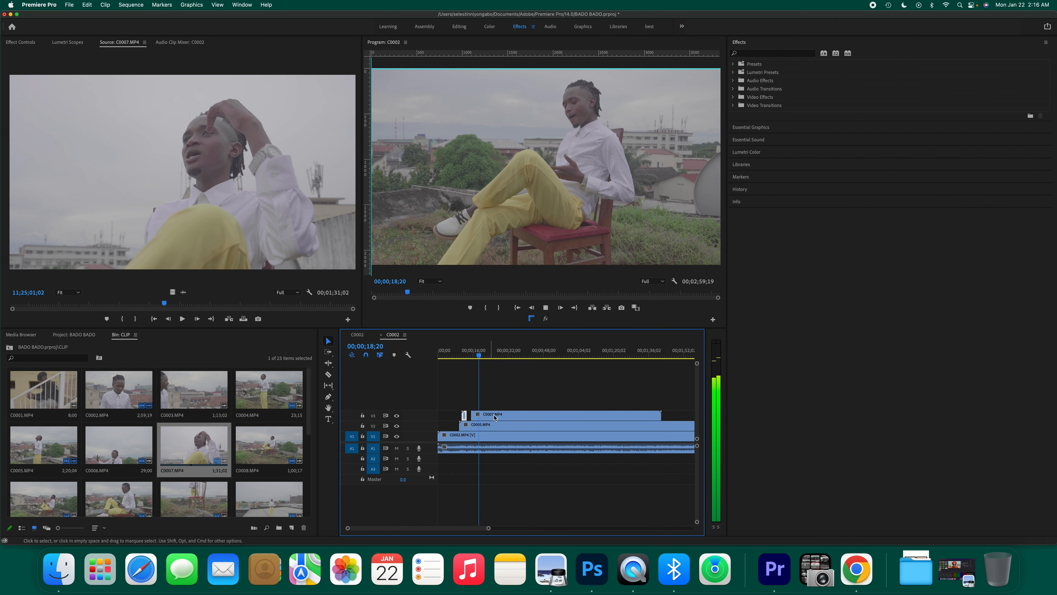
pyautogui.click(483, 416)
pyautogui.press('space')
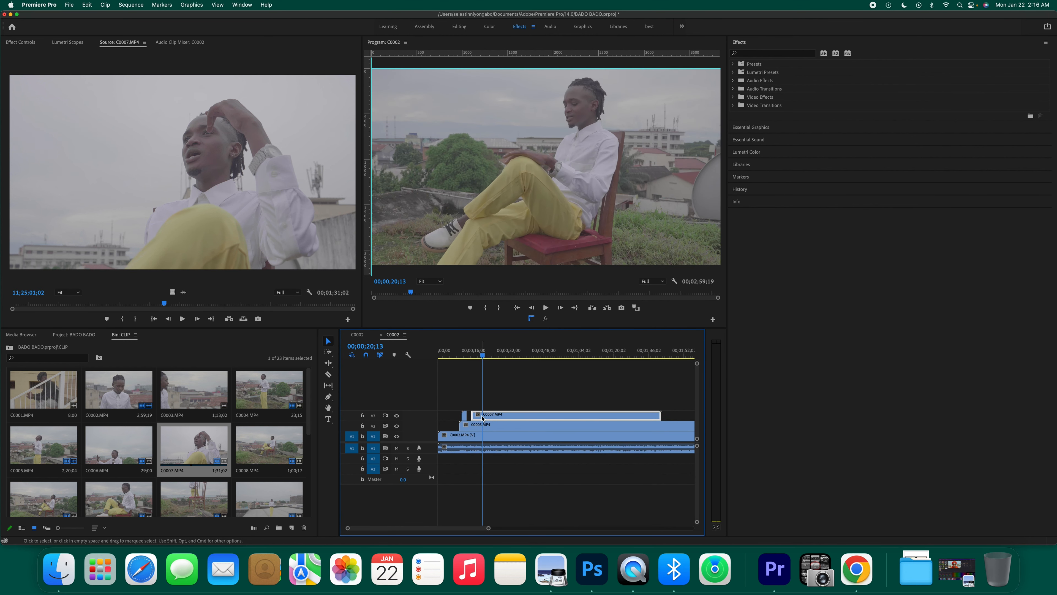
pyautogui.press('c')
pyautogui.click(483, 416)
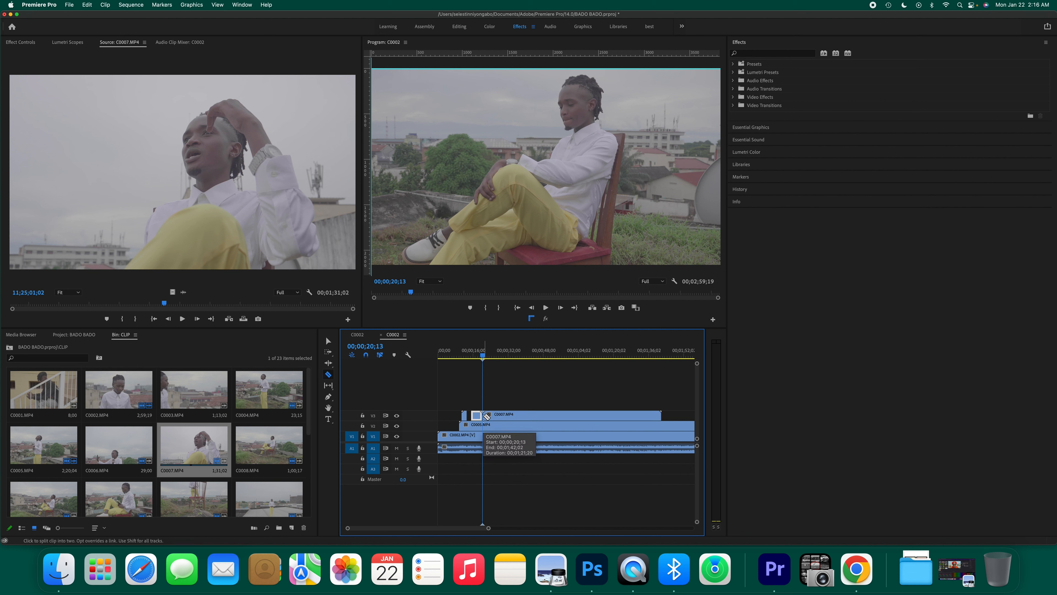
pyautogui.press('v')
pyautogui.moveTo(484, 417); pyautogui.dragTo(487, 427)
# Step: Cut the C0005.MP4 clip on track V2 at 00;00;20;13 and trim the start of its second segment to leave a short gap
pyautogui.click(487, 425)
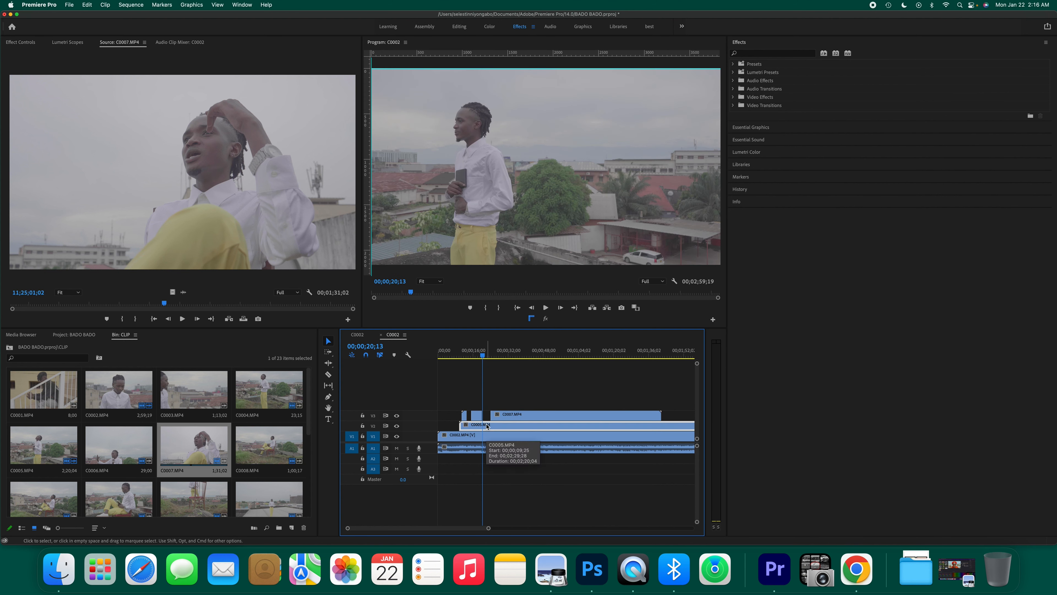
pyautogui.press('c')
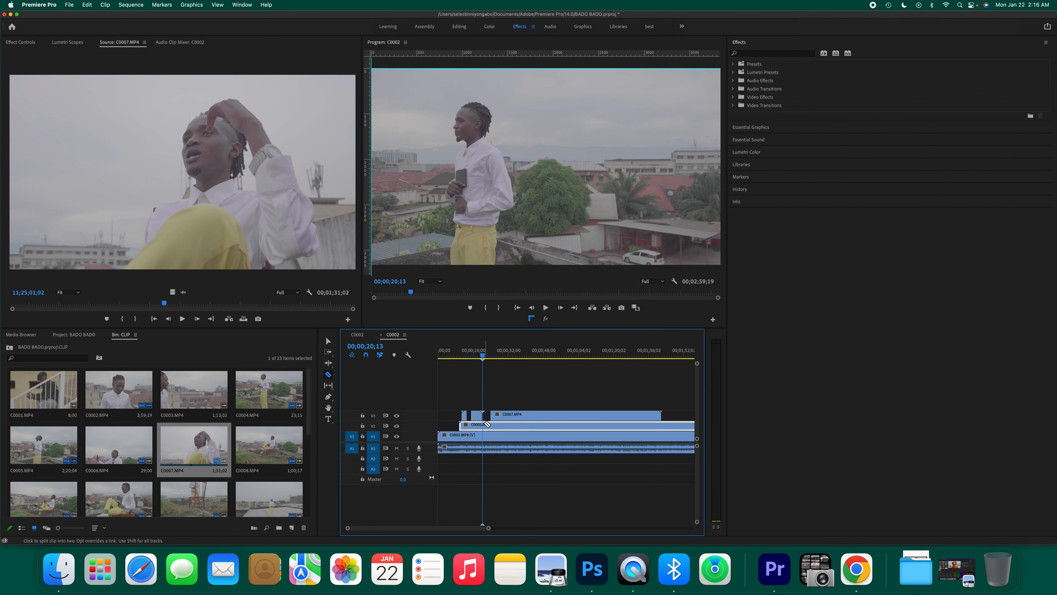
pyautogui.click(486, 424)
pyautogui.press('v')
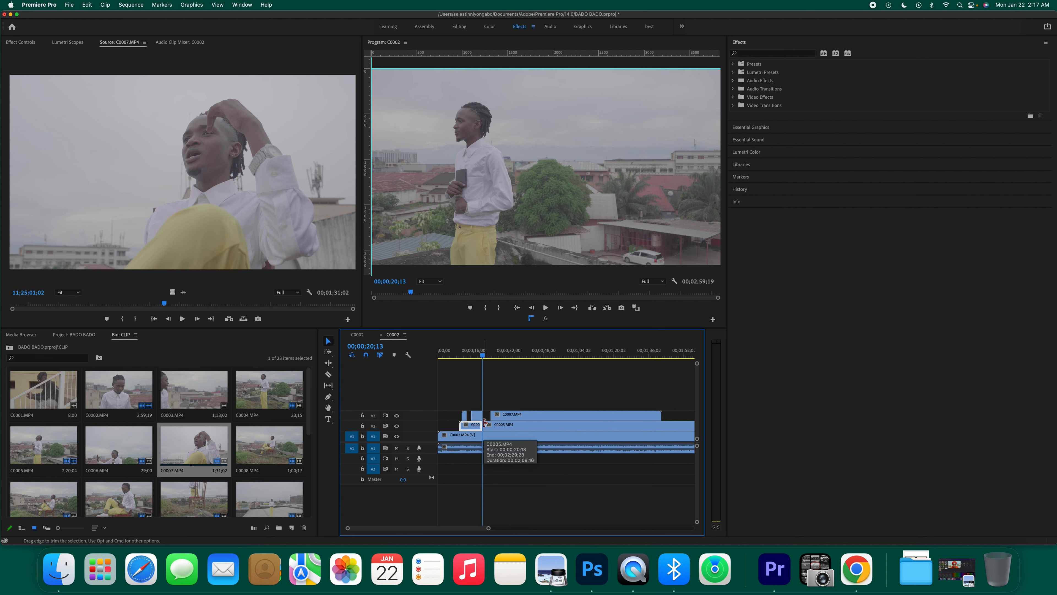
pyautogui.moveTo(485, 422); pyautogui.dragTo(491, 424)
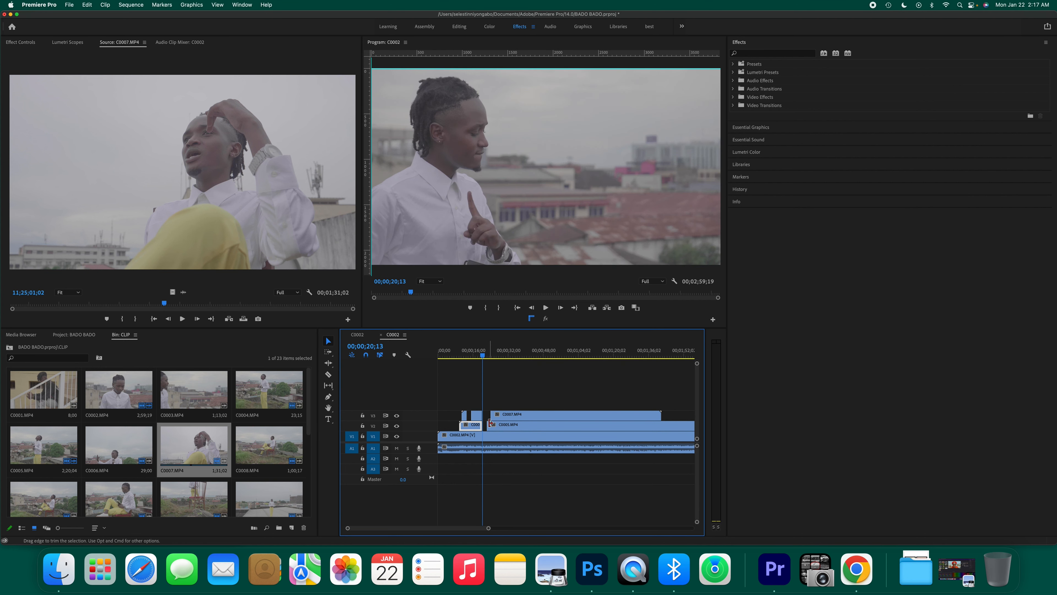
# Step: Play the sequence up to 00;00;26;10 to review the new cuts, and save the project
pyautogui.press('space')
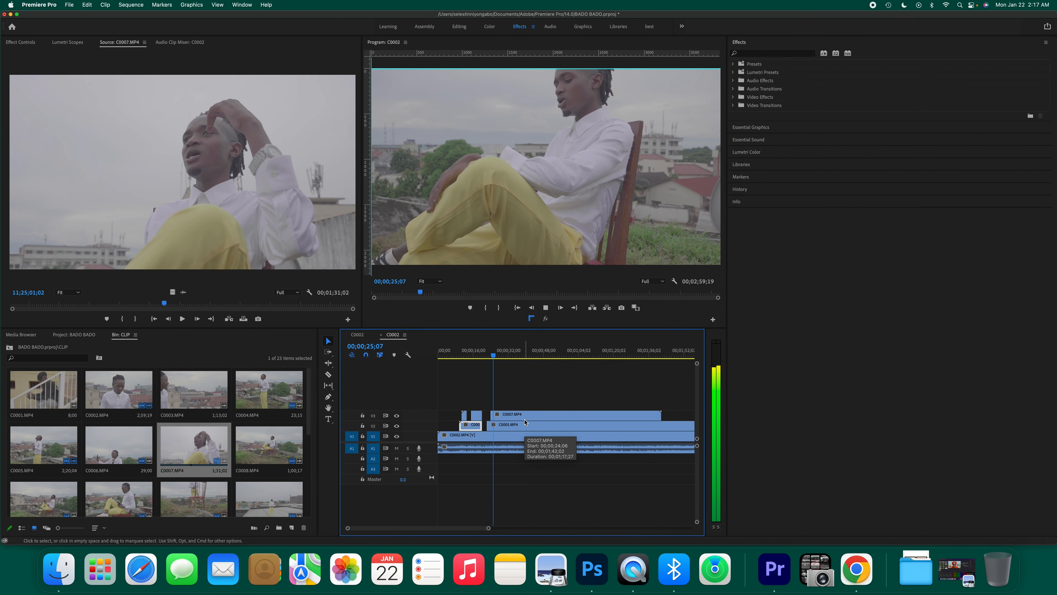
pyautogui.press('space')
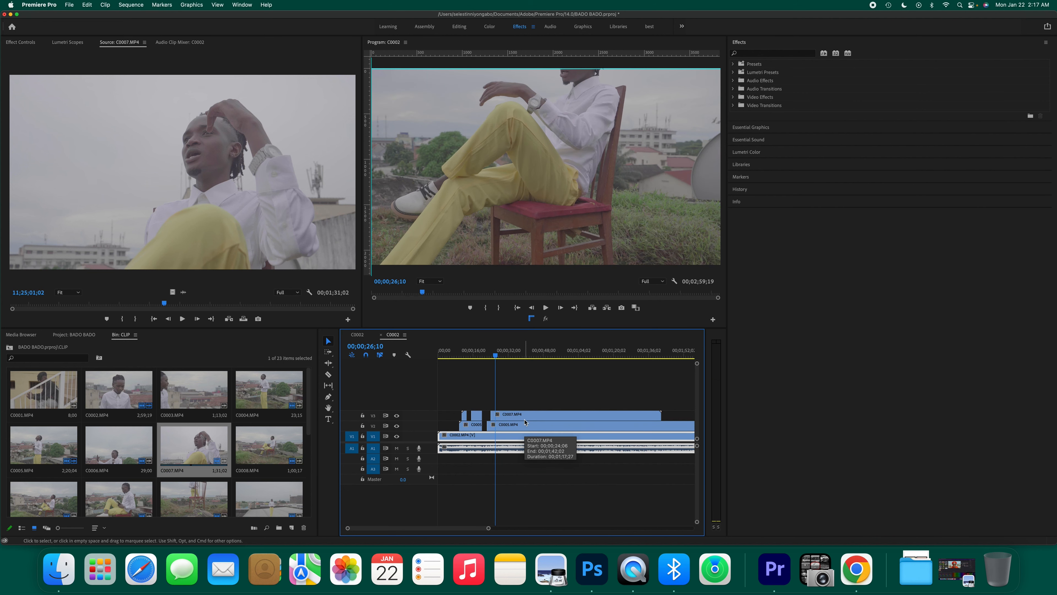
pyautogui.press('super+s')
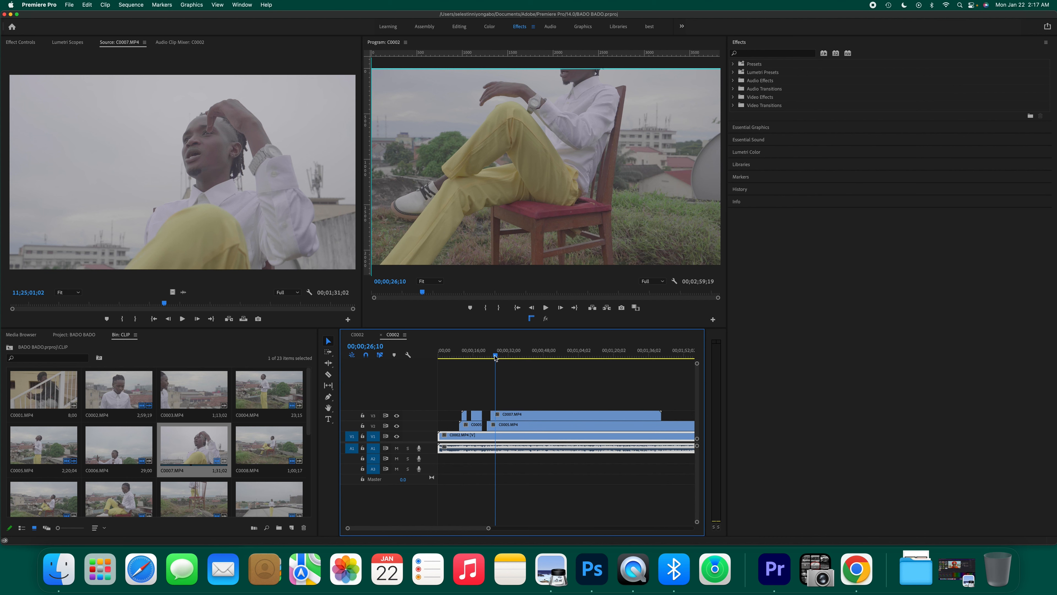
# Step: Move the playhead back to 00;00;05;25, ahead of the first cuts in the sequence
pyautogui.moveTo(495, 357); pyautogui.dragTo(452, 362)
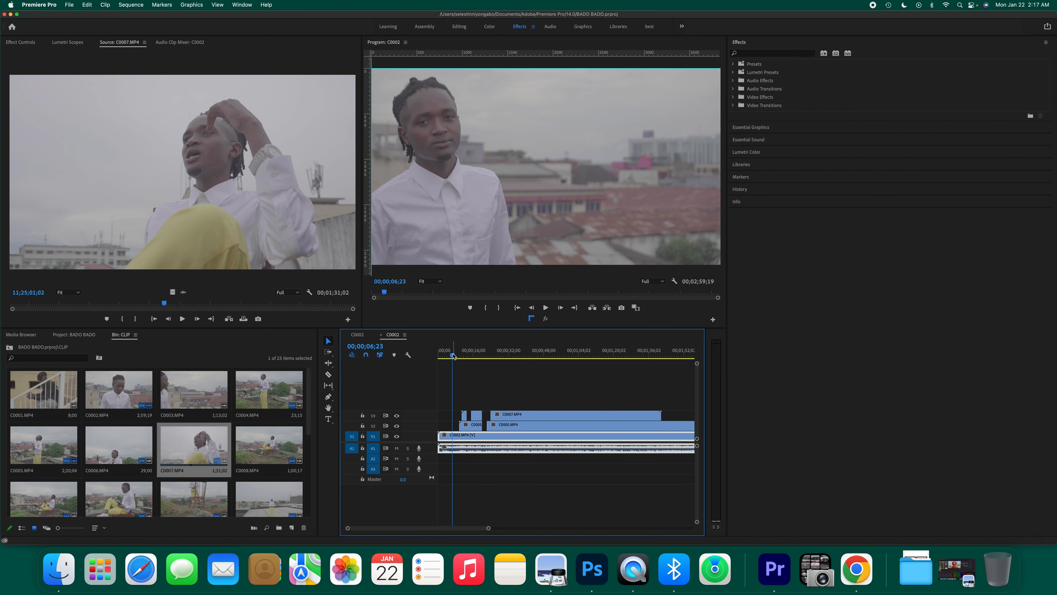
pyautogui.click(451, 355)
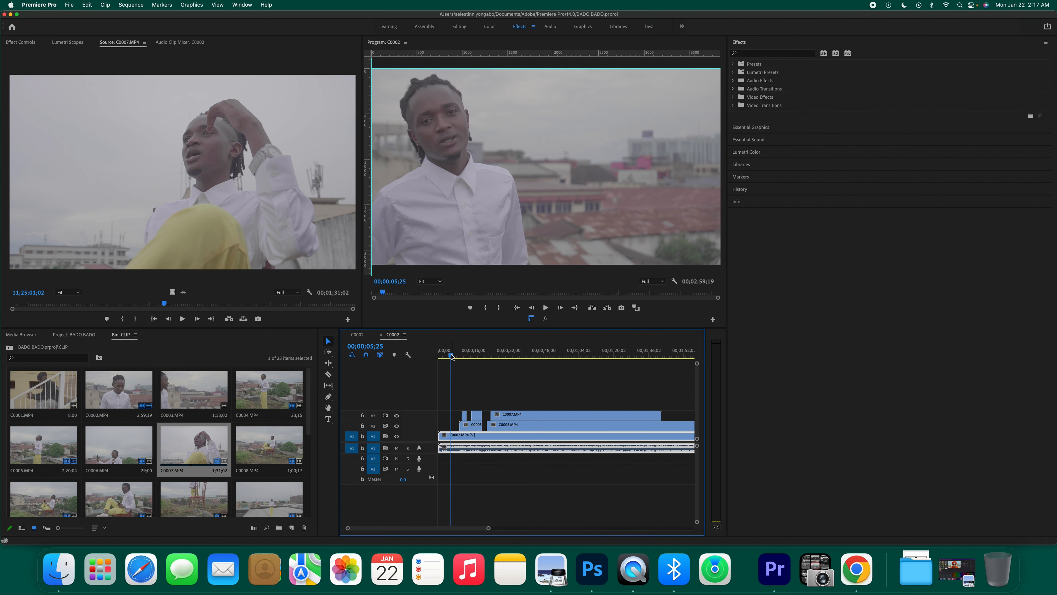